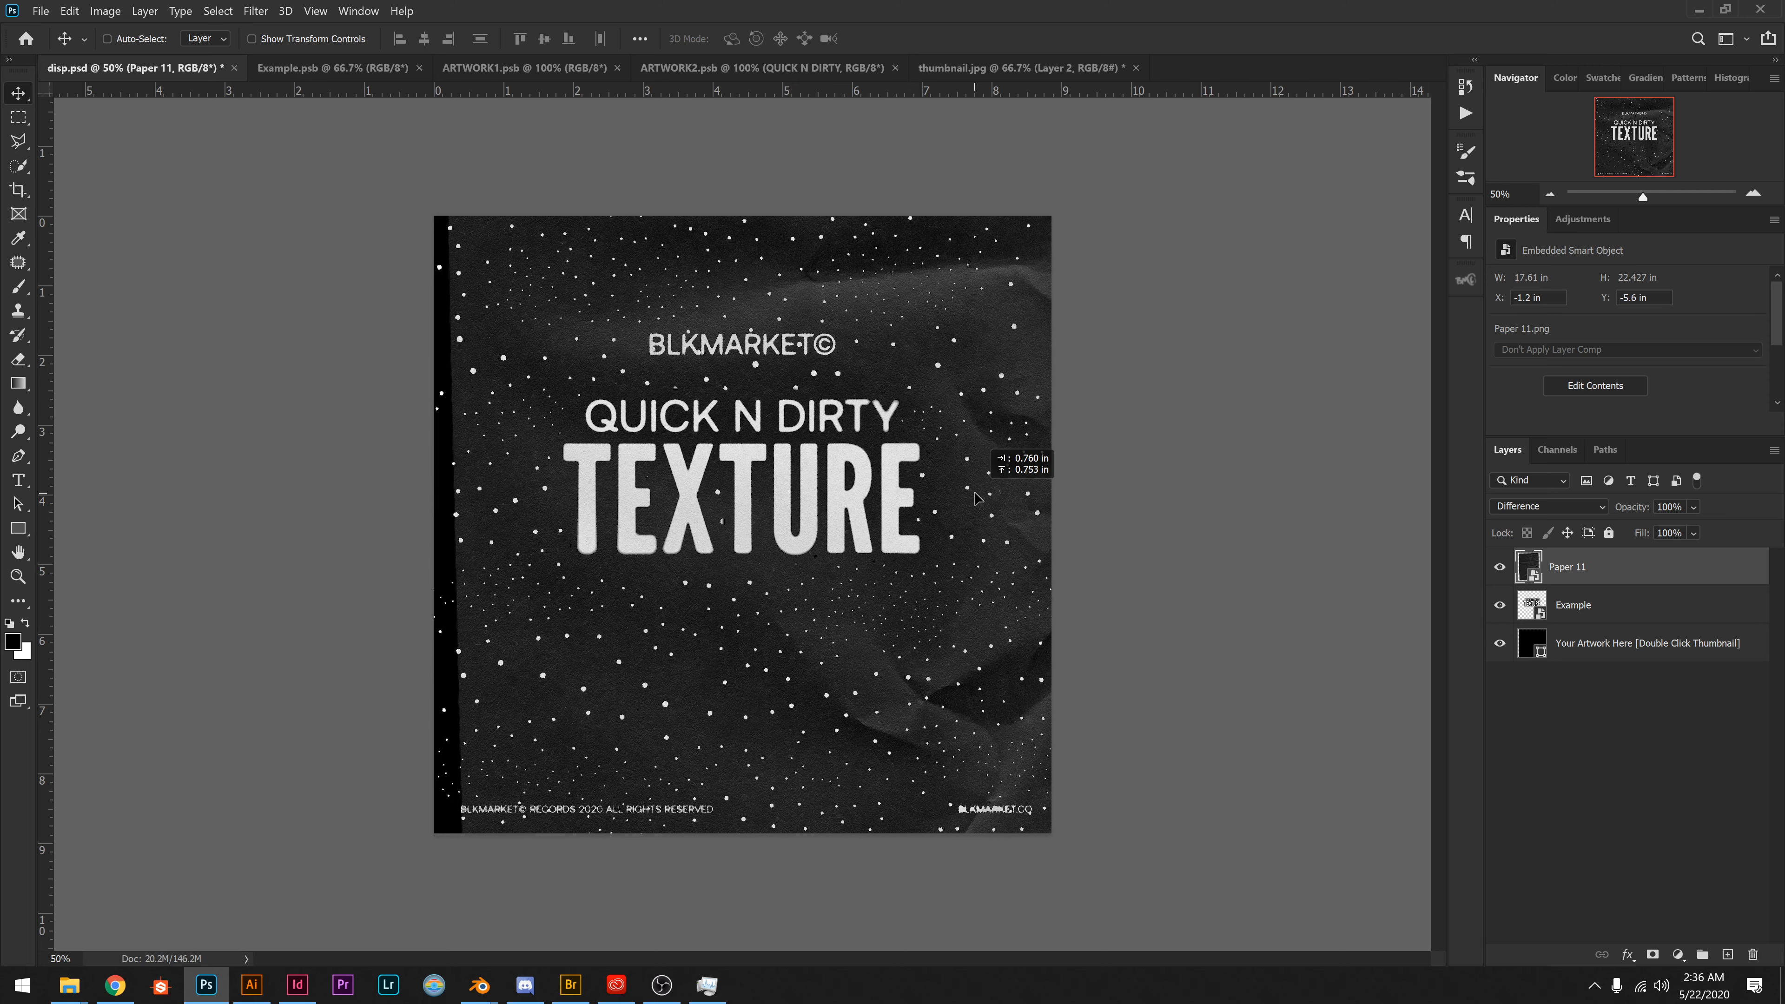
# Enlarge the Paper 11 texture proportionally to about 25.15 in wide by 32.03 in high.
pyautogui.hotkey('ctrl', 'space')
pyautogui.keyDown('ctrl'); pyautogui.click(998, 535); pyautogui.keyUp('ctrl')
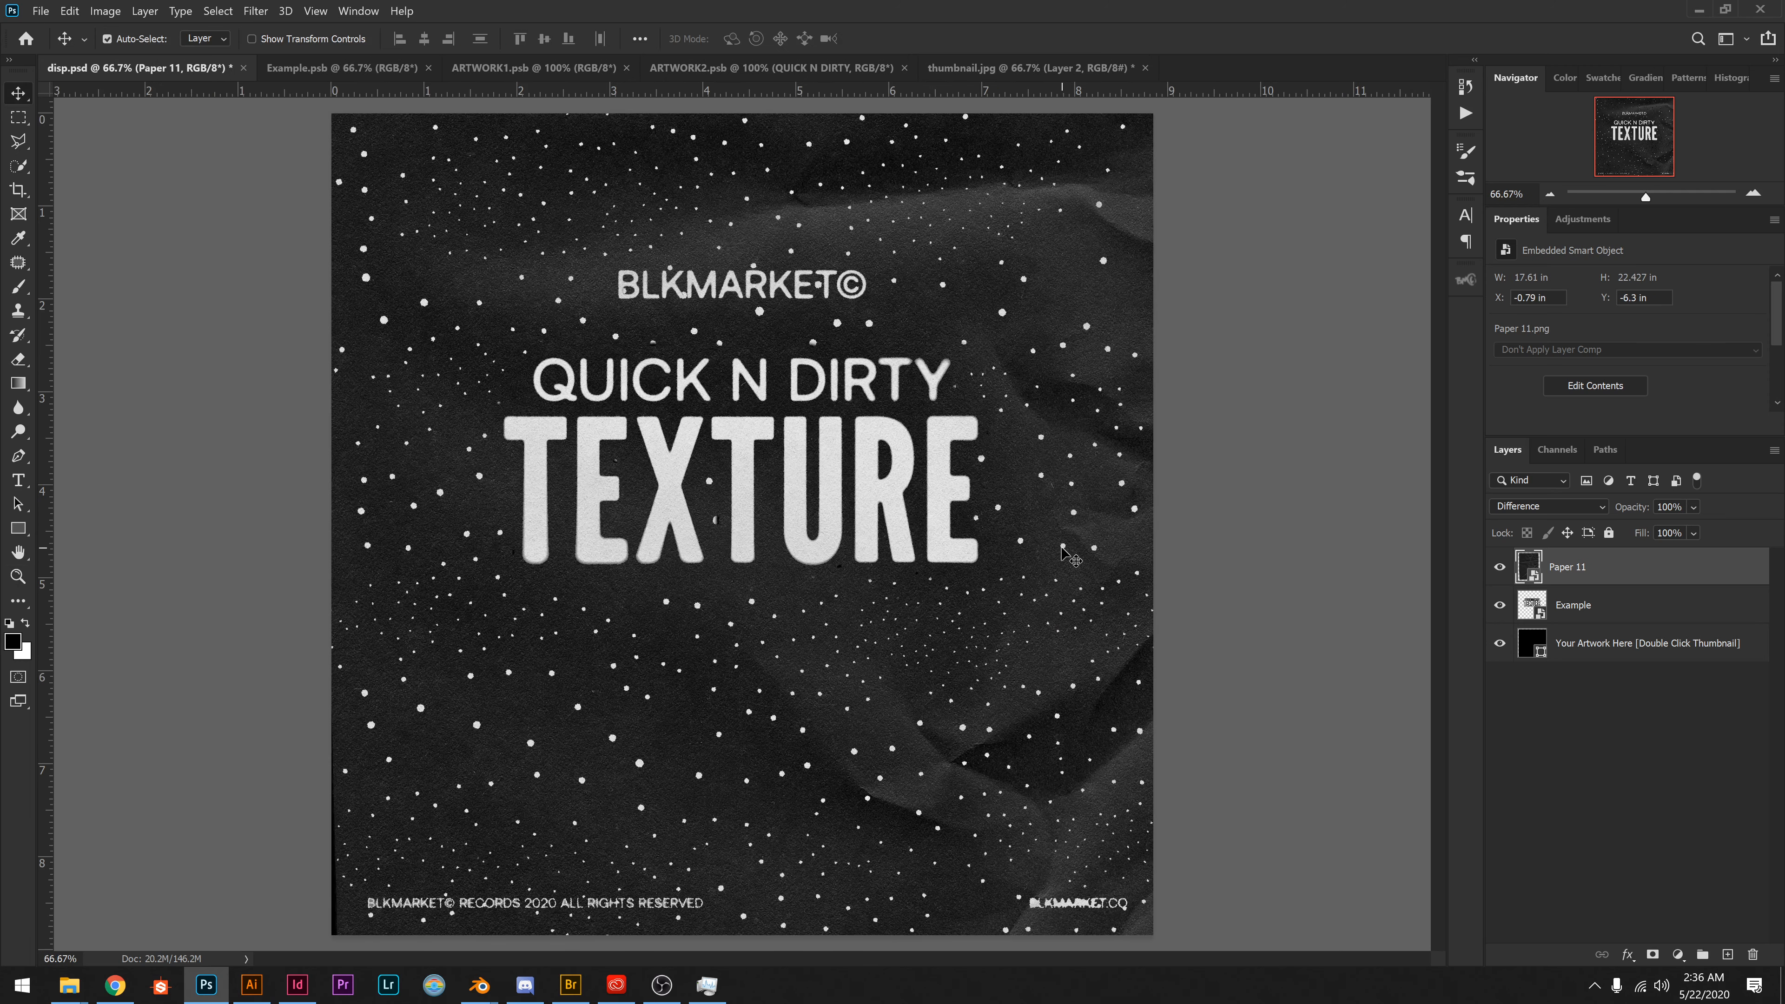
pyautogui.hotkey('ctrl', '-')
pyautogui.hotkey('ctrl', '-')
pyautogui.hotkey('ctrl', '-')
pyautogui.hotkey('ctrl', 't')
pyautogui.moveTo(1176, 543); pyautogui.dragTo(1438, 545)
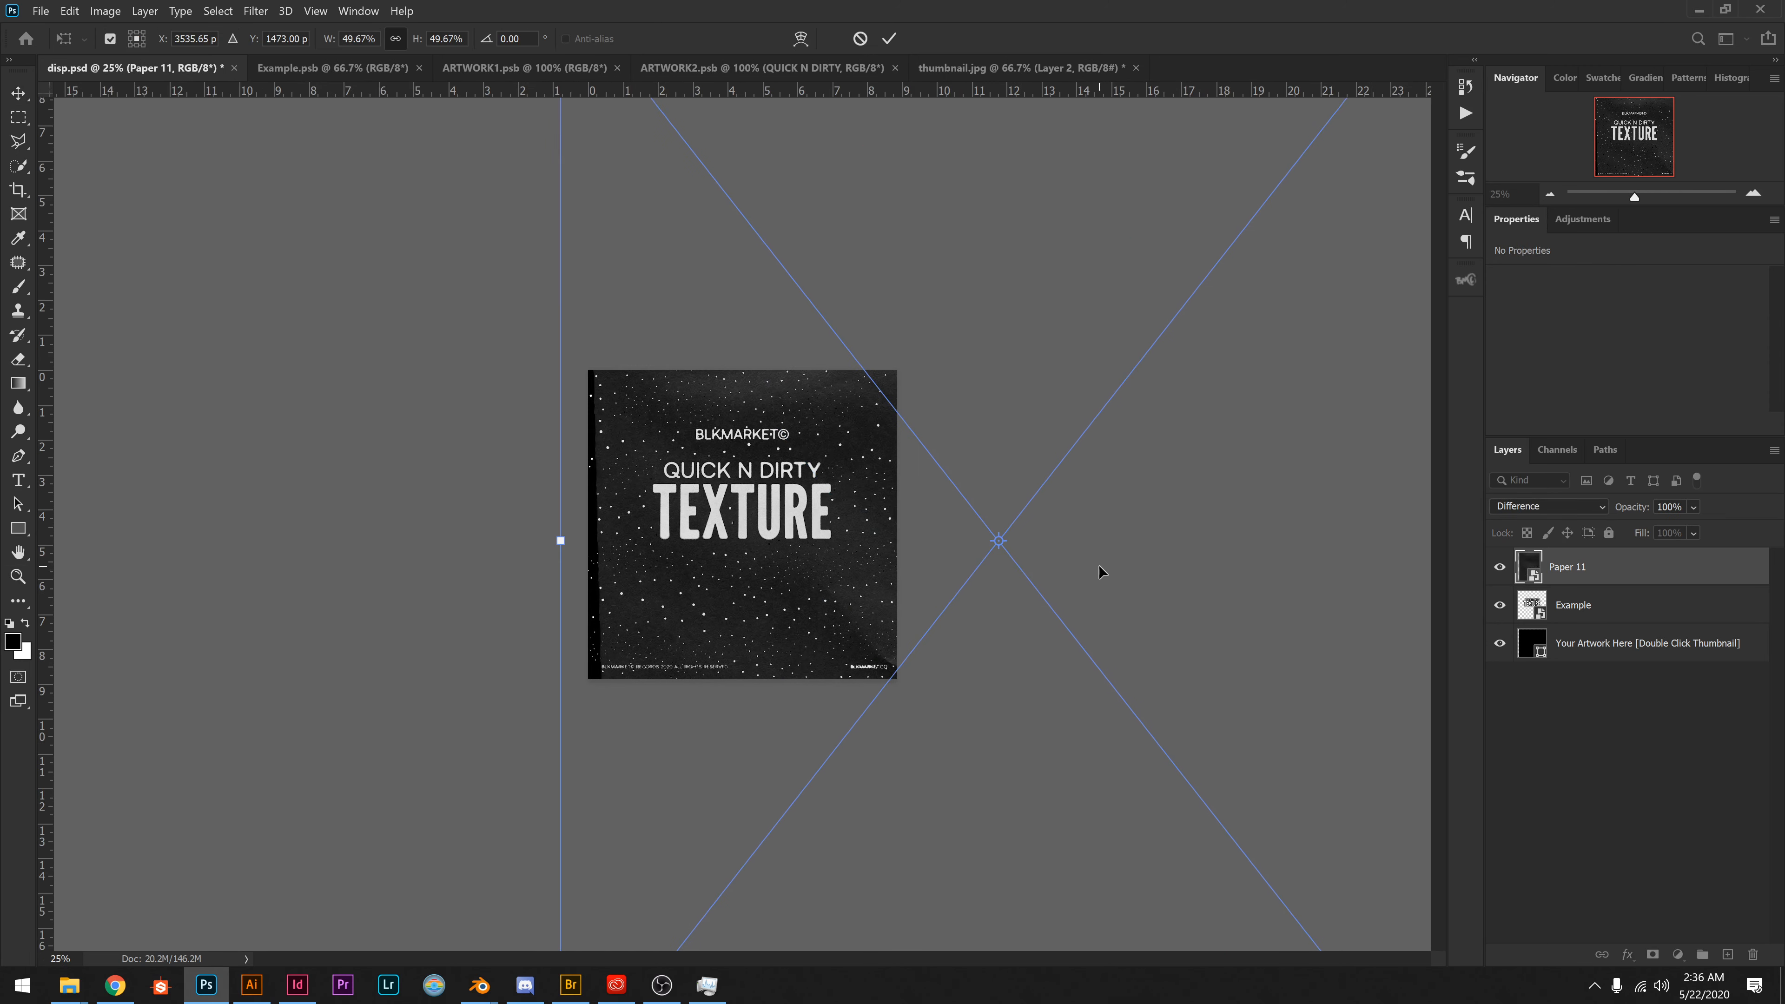
pyautogui.press('Return')
pyautogui.hotkey('ctrl', '+')
pyautogui.hotkey('ctrl', '+')
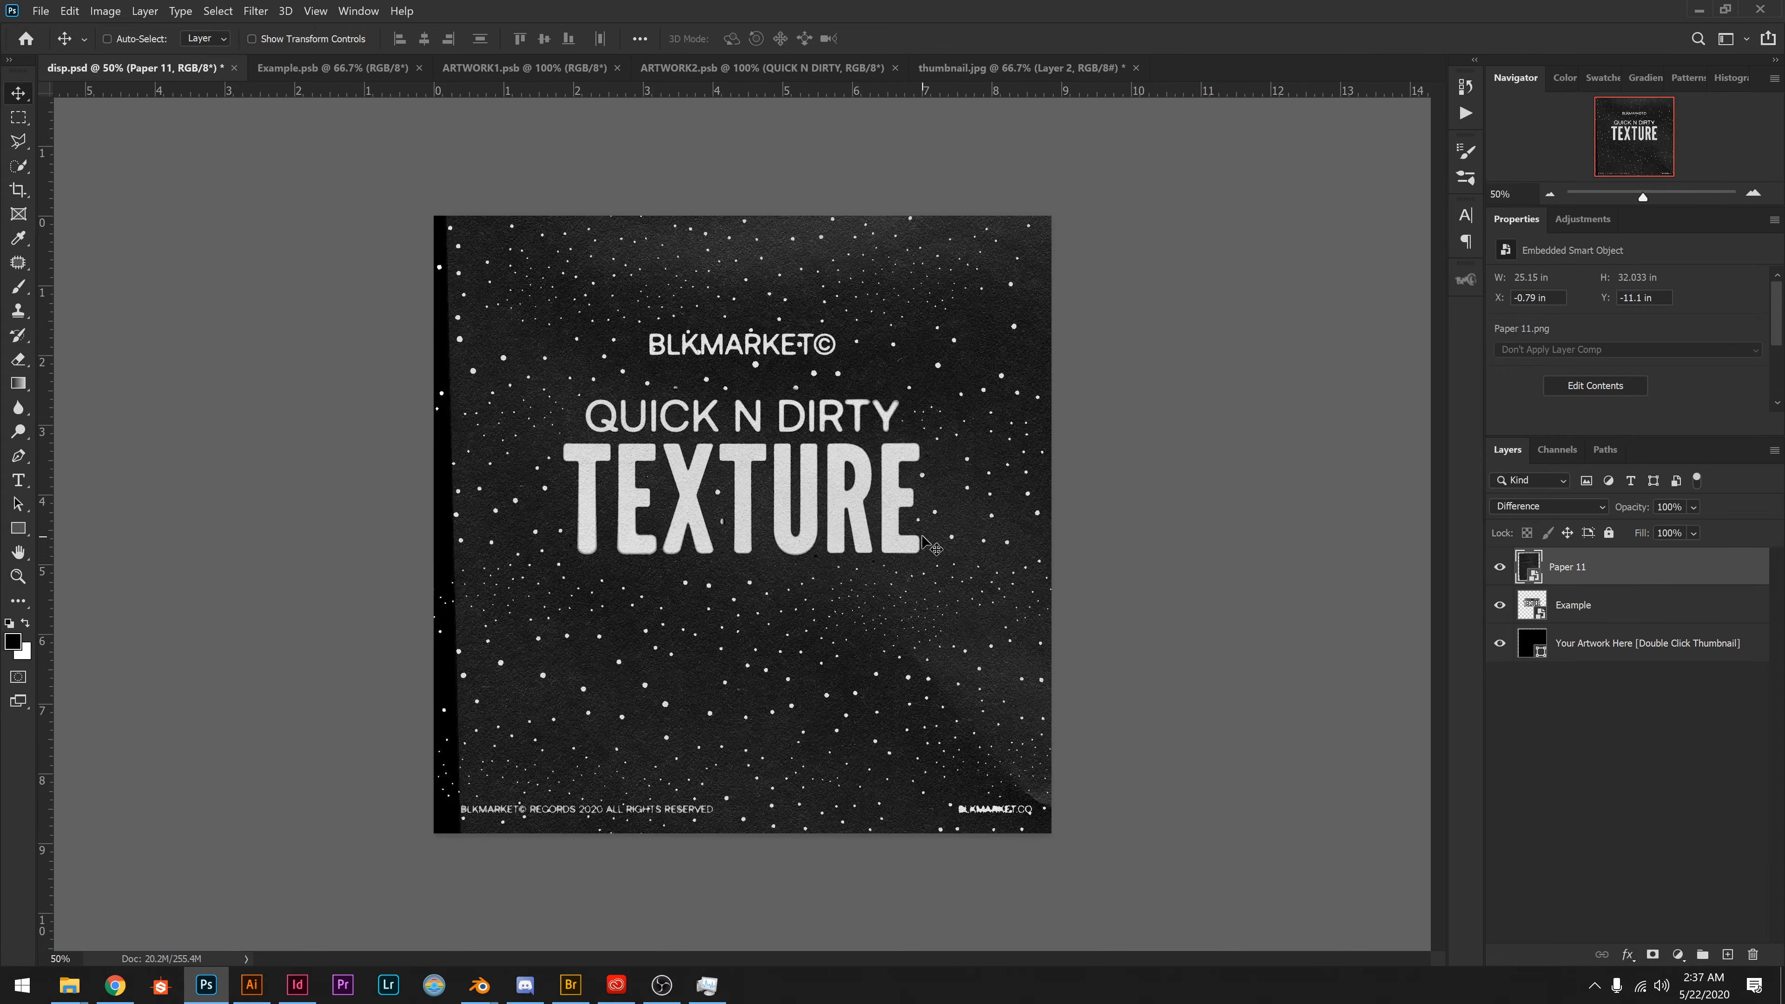
# Reposition the enlarged Paper 11 texture so its creases cross below the title, at about X -11.29 in, Y -3.7 in.
pyautogui.moveTo(925, 476); pyautogui.dragTo(927, 247)
pyautogui.moveTo(1006, 603); pyautogui.dragTo(624, 641)
pyautogui.moveTo(944, 619)
pyautogui.mouseDown()
pyautogui.moveTo(703, 560)
pyautogui.moveTo(806, 552)
pyautogui.moveTo(942, 596)
pyautogui.mouseUp()
pyautogui.moveTo(960, 450); pyautogui.dragTo(1013, 608)
pyautogui.moveTo(976, 365); pyautogui.dragTo(1014, 548)
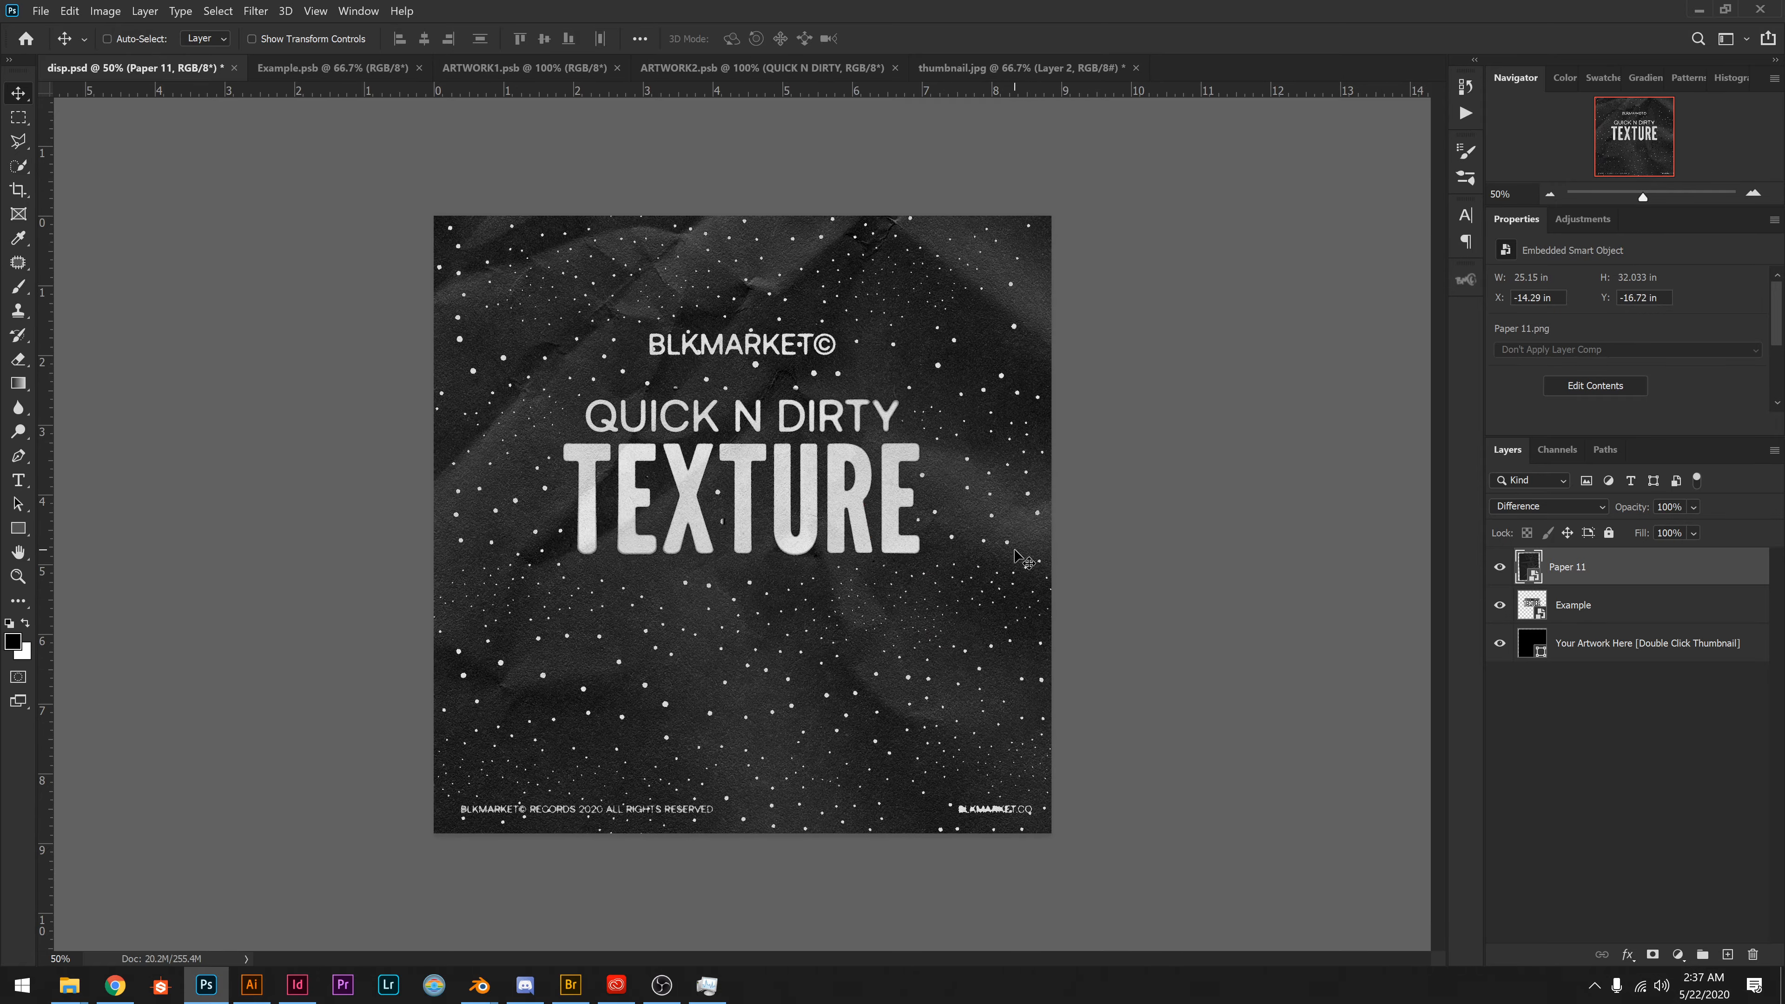
pyautogui.moveTo(989, 313); pyautogui.dragTo(1039, 552)
pyautogui.moveTo(991, 351); pyautogui.dragTo(1022, 702)
pyautogui.moveTo(975, 485); pyautogui.dragTo(933, 761)
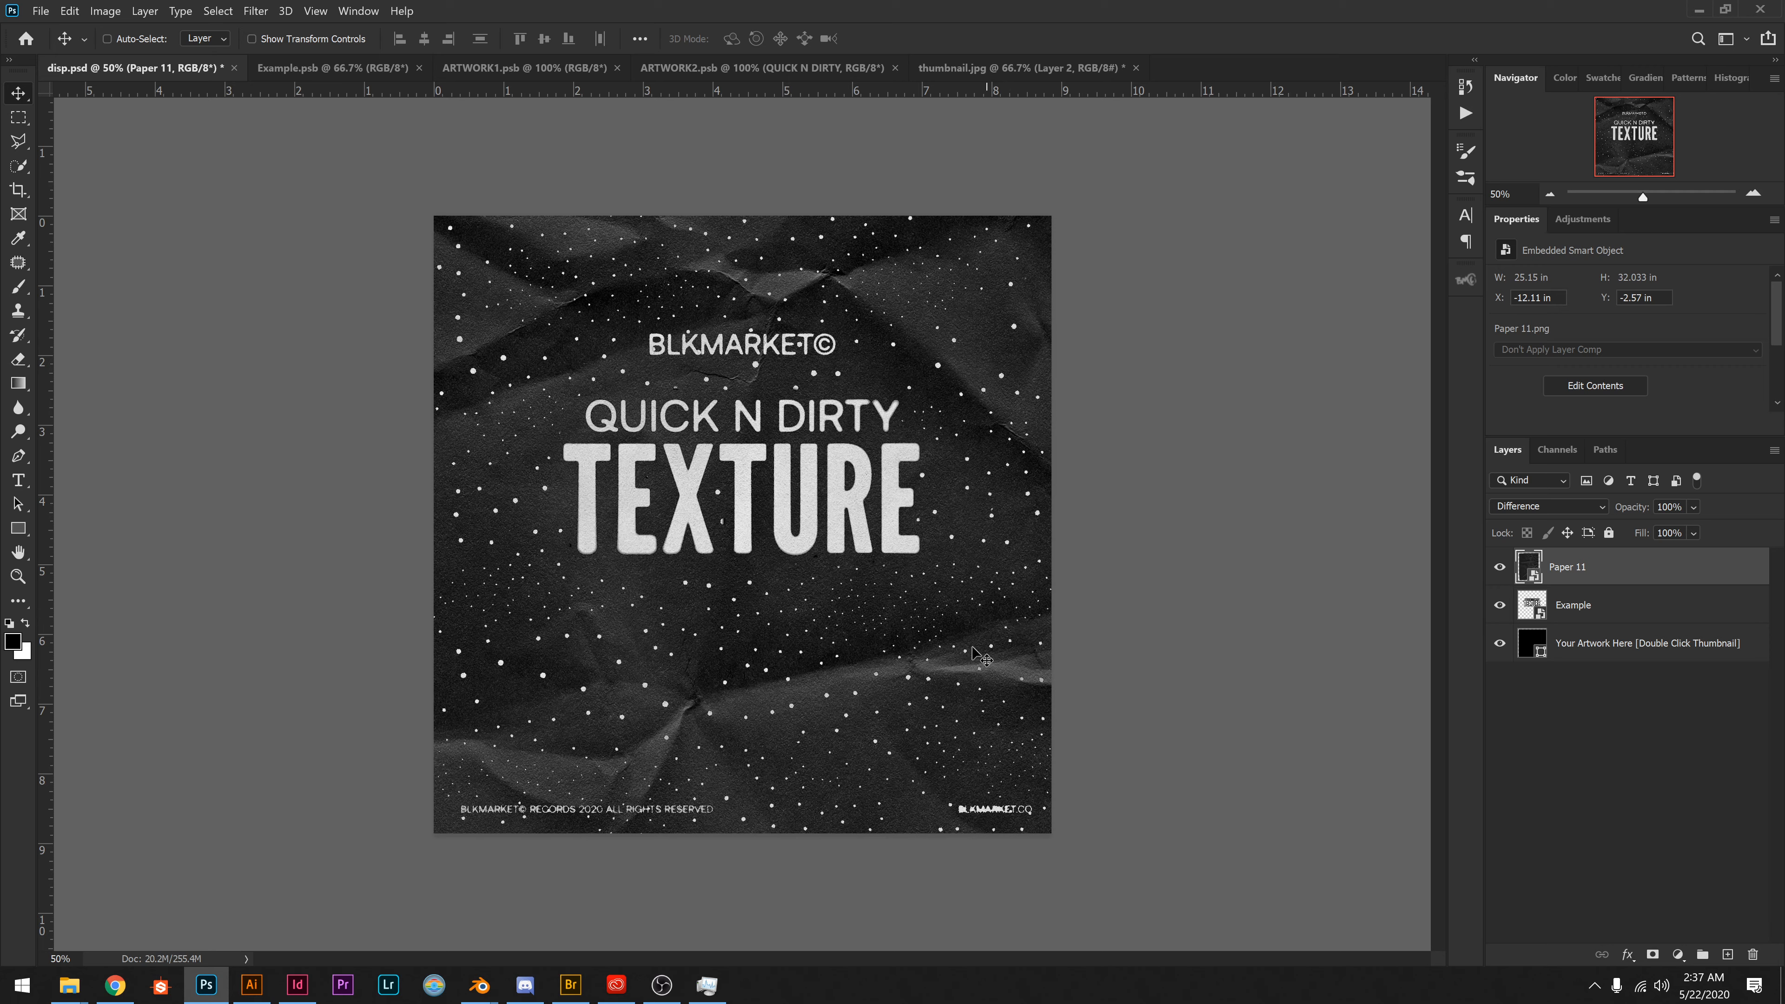
pyautogui.moveTo(928, 662); pyautogui.dragTo(912, 599)
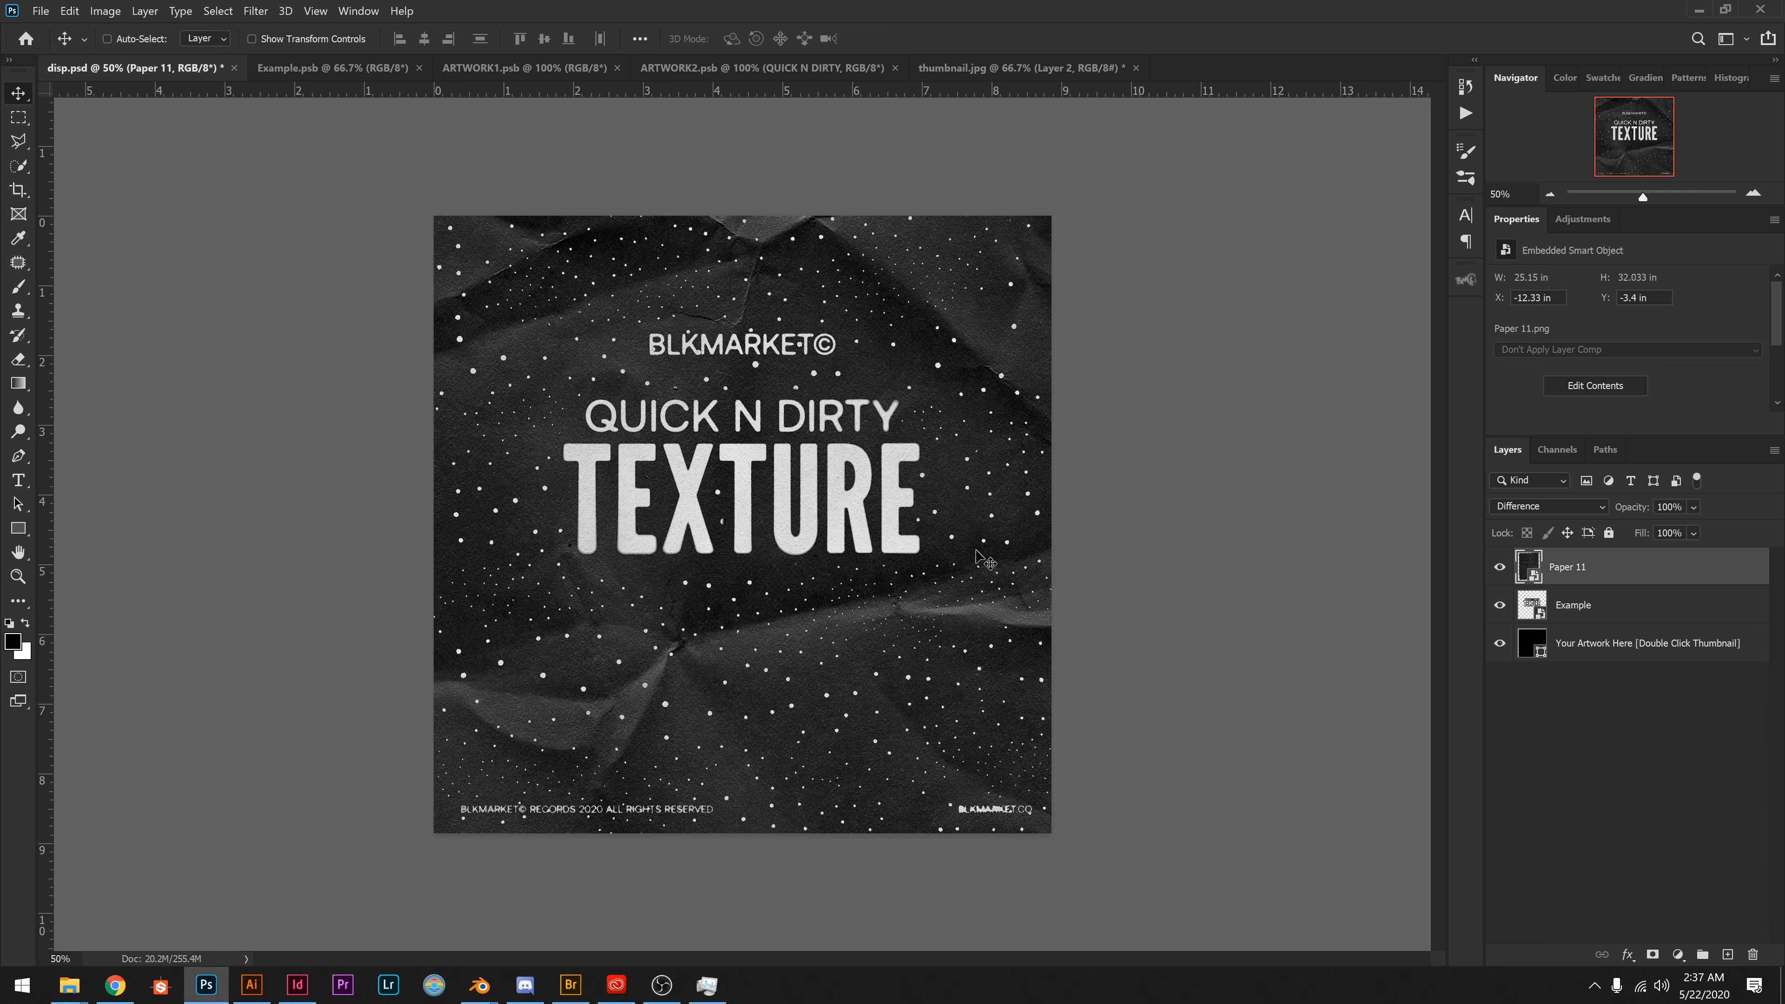
pyautogui.moveTo(819, 717); pyautogui.dragTo(889, 715)
pyautogui.moveTo(896, 715); pyautogui.dragTo(887, 693)
pyautogui.moveTo(878, 694); pyautogui.dragTo(878, 693)
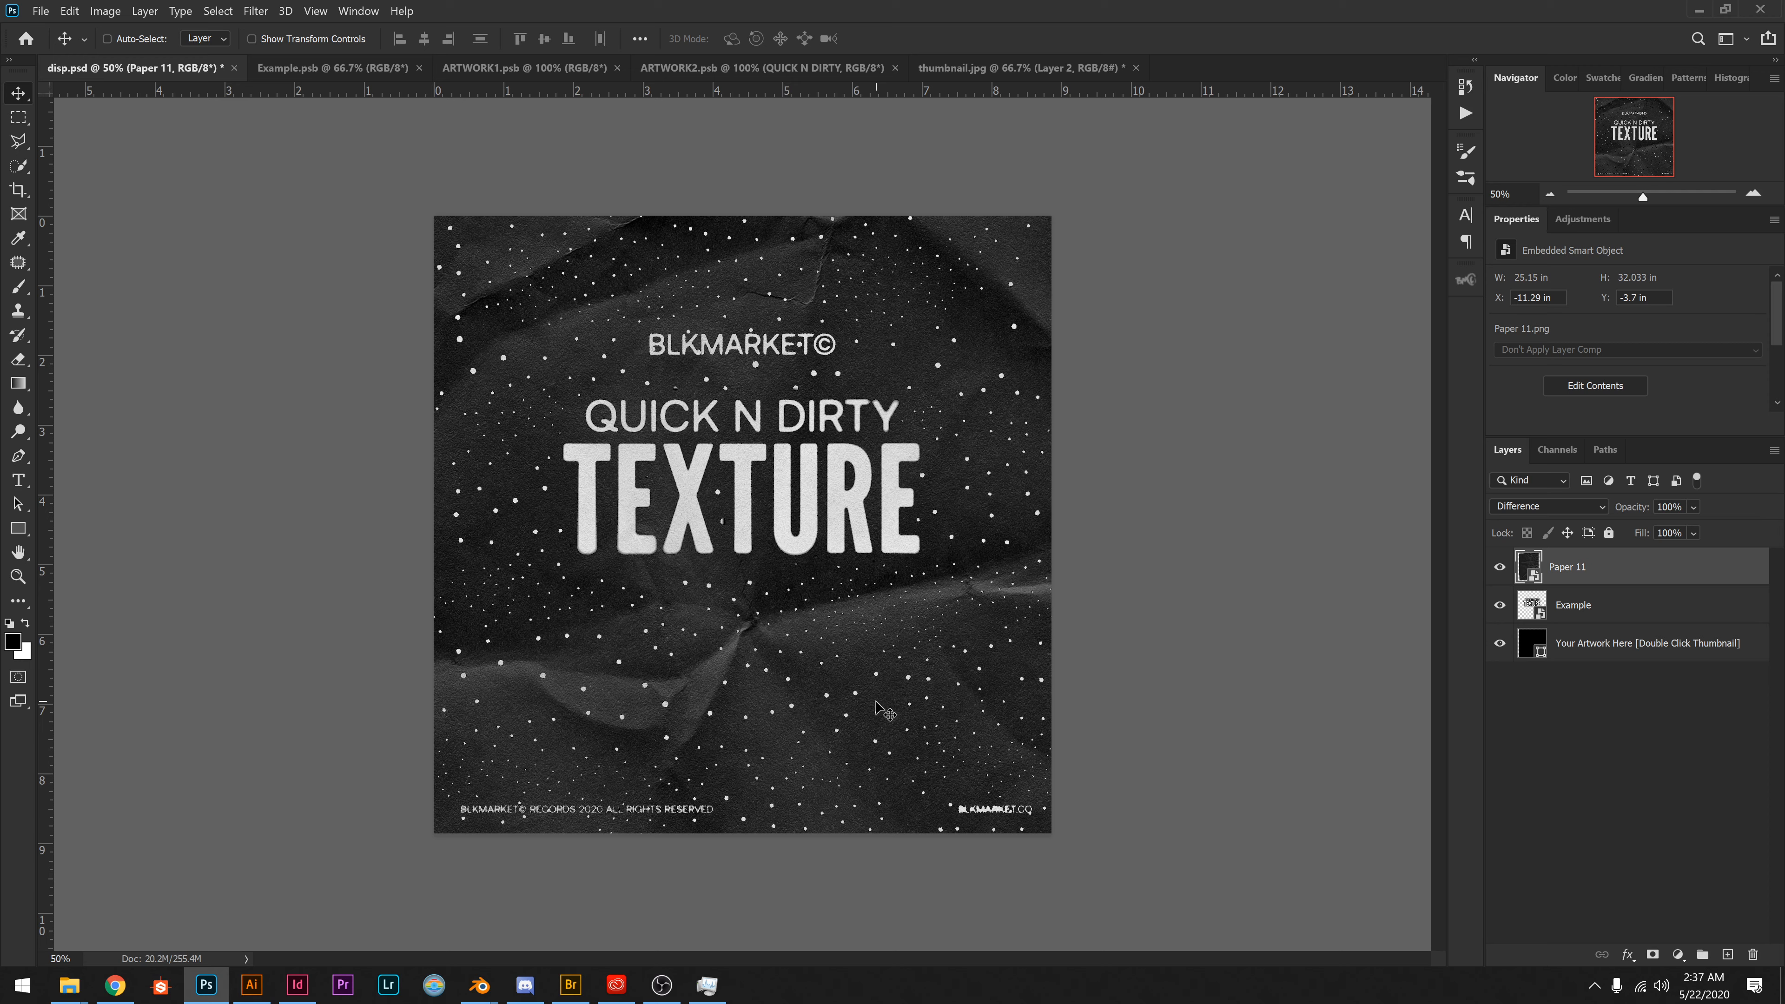
# Apply a Curves adjustment to Paper 11 that darkens the shadows (input 34 to output 26) and raises the midtones.
pyautogui.hotkey('ctrl', 'm')
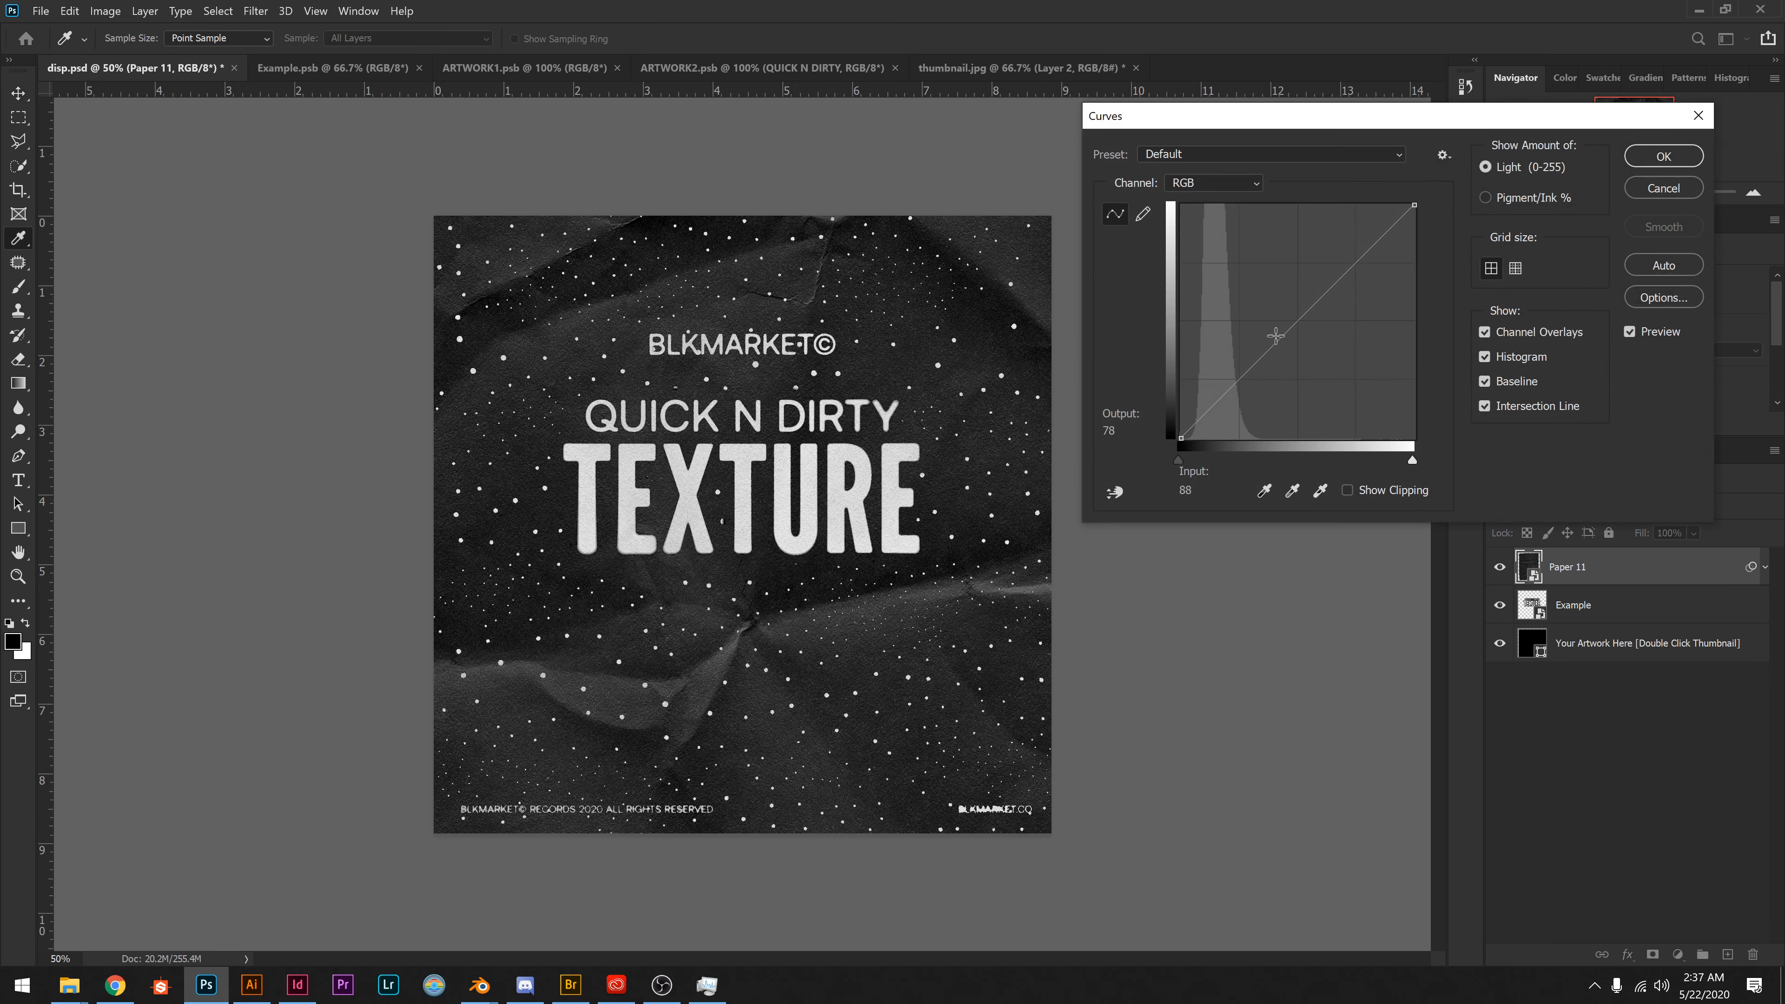
pyautogui.moveTo(1296, 320); pyautogui.dragTo(1211, 416)
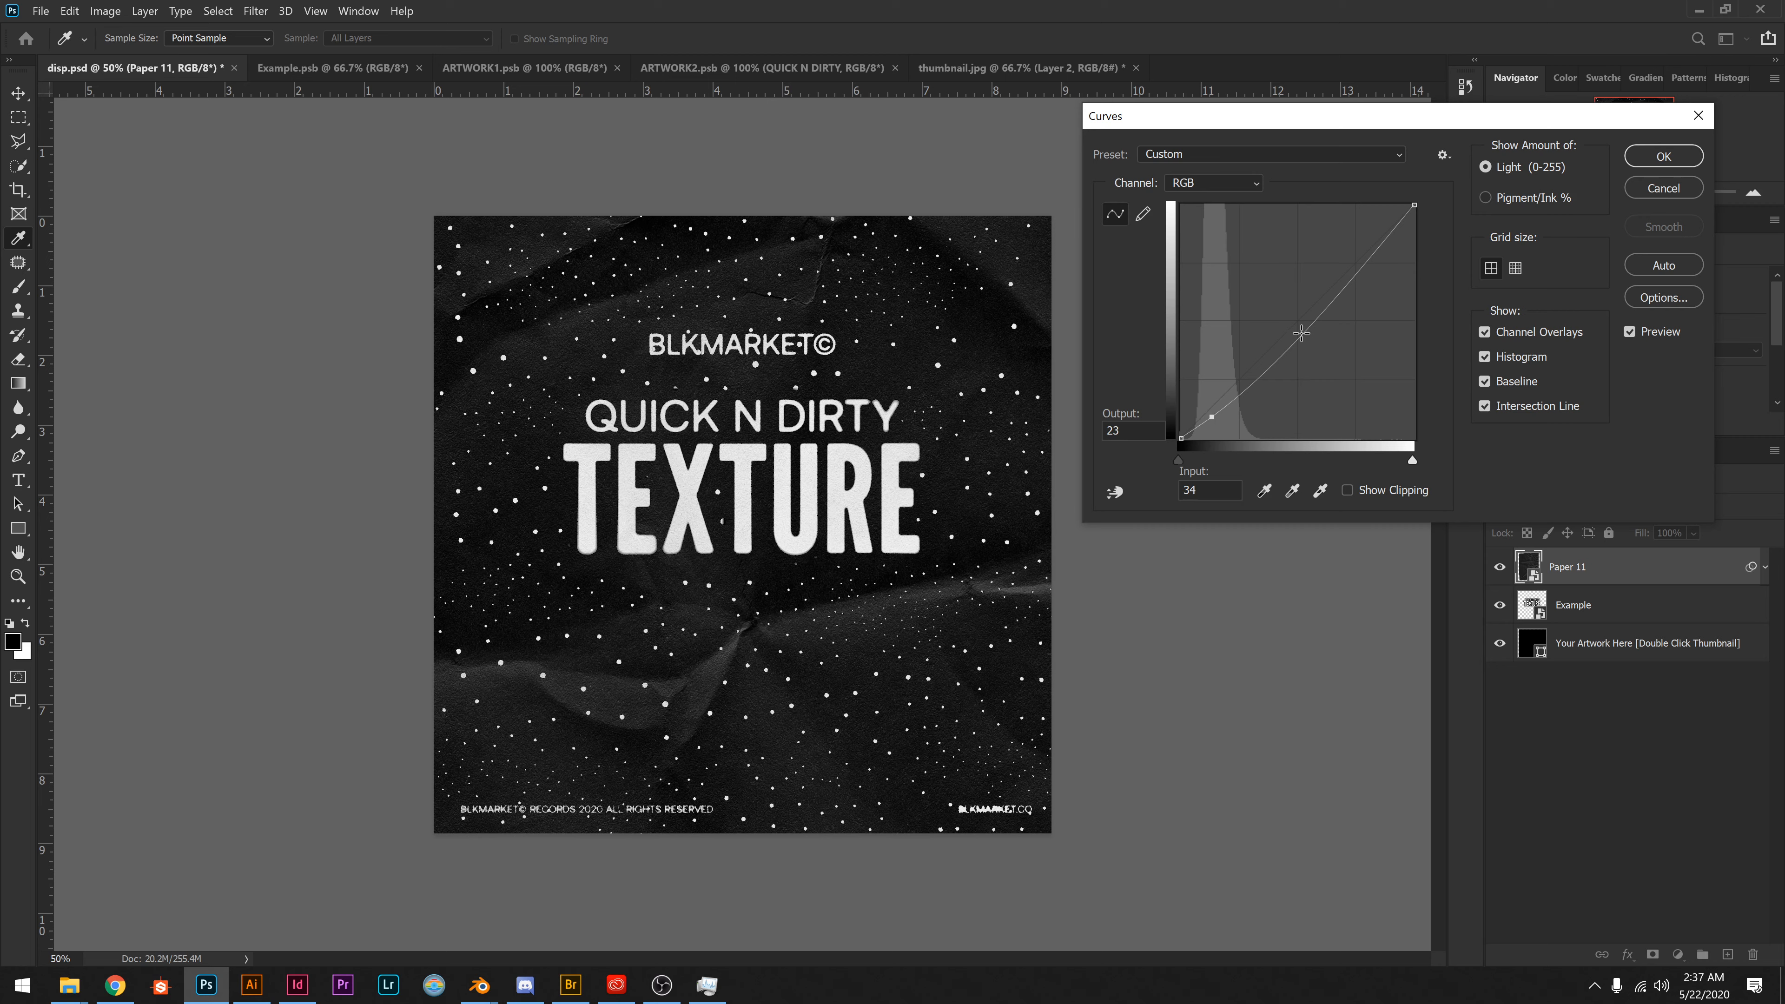
pyautogui.moveTo(1300, 333)
pyautogui.mouseDown()
pyautogui.moveTo(1291, 256)
pyautogui.moveTo(1274, 312)
pyautogui.mouseUp()
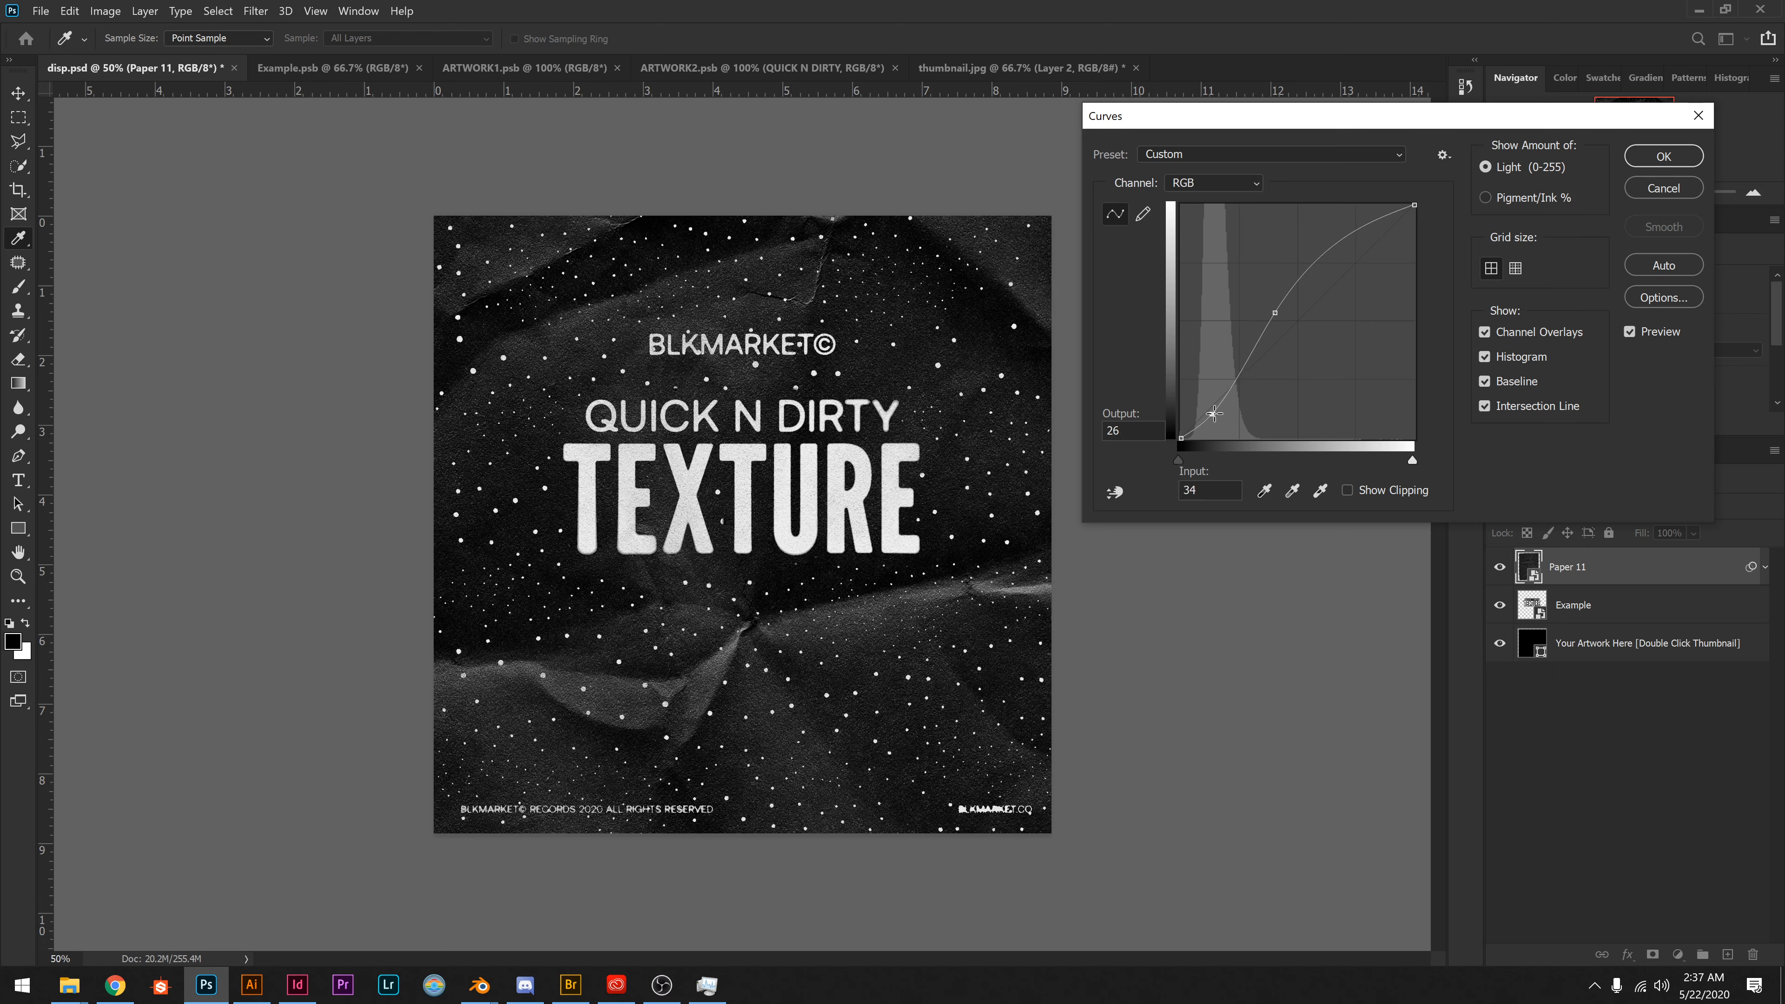
pyautogui.press('Return')
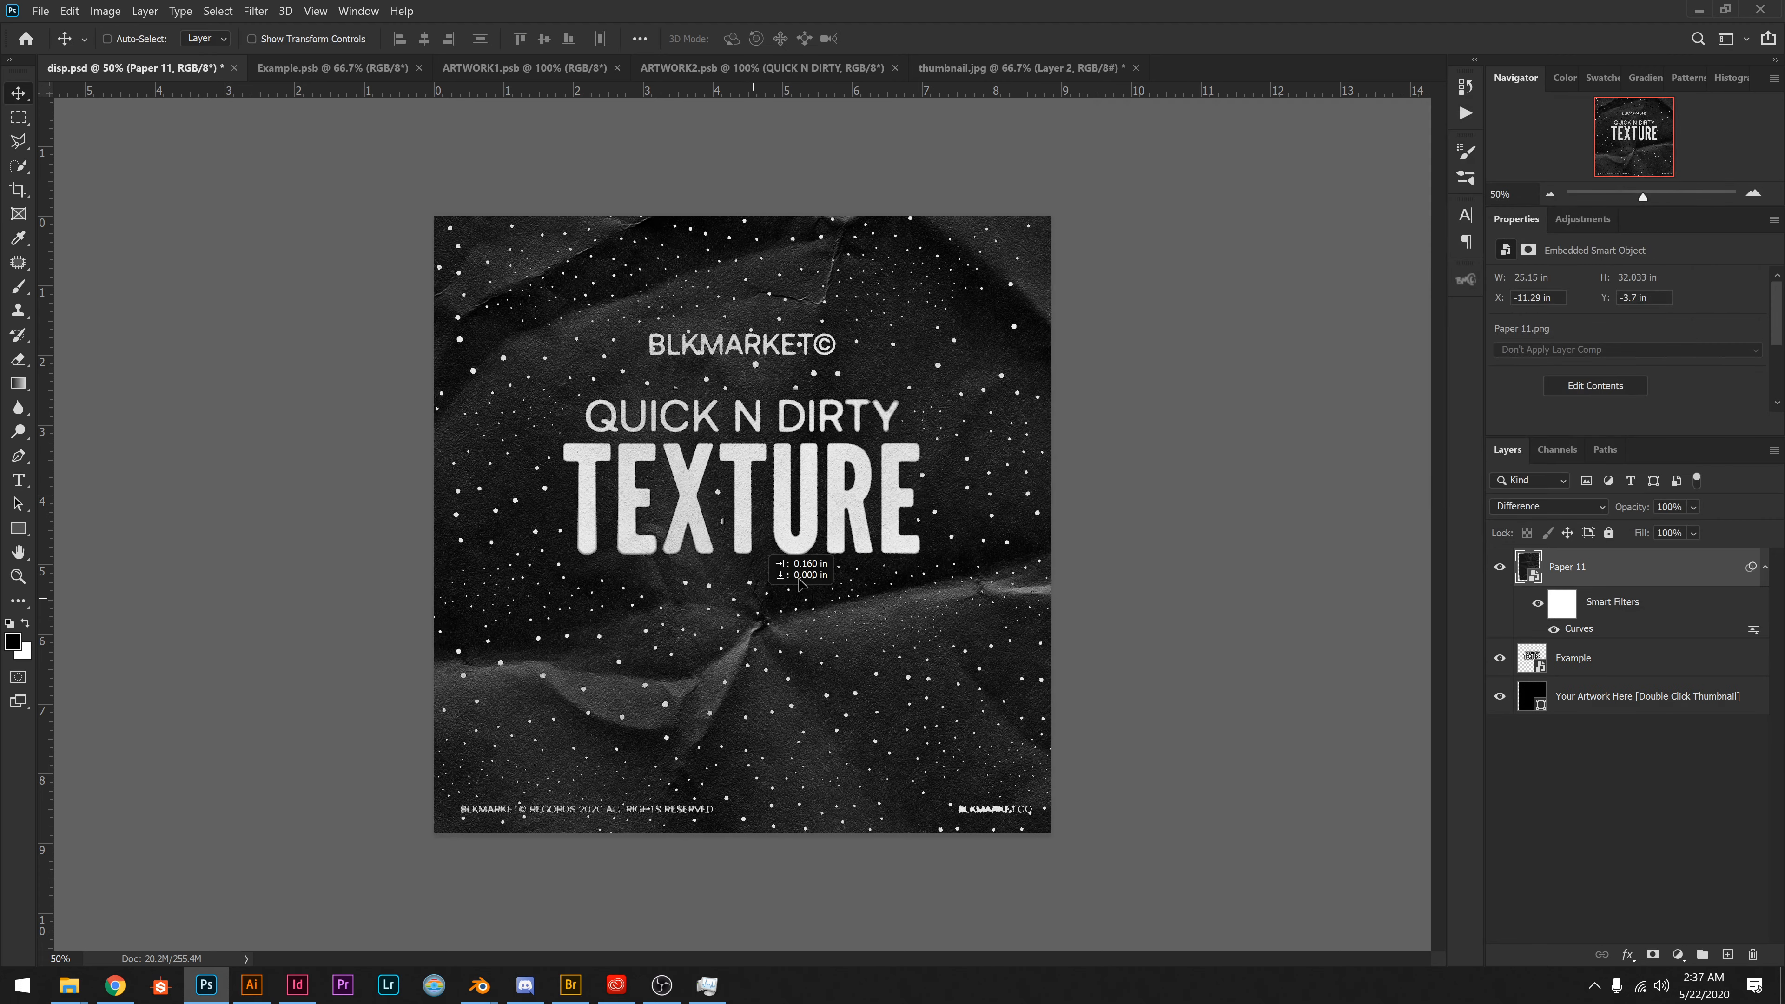
# Try other parts of the contrast-adjusted Paper 11 over the artwork and settle it at about X -12.12 in, Y -2.9 in.
pyautogui.moveTo(874, 609)
pyautogui.mouseDown()
pyautogui.moveTo(877, 631)
pyautogui.moveTo(835, 622)
pyautogui.moveTo(909, 598)
pyautogui.moveTo(1043, 598)
pyautogui.moveTo(927, 650)
pyautogui.moveTo(1022, 668)
pyautogui.moveTo(1067, 575)
pyautogui.moveTo(1108, 539)
pyautogui.moveTo(1109, 563)
pyautogui.moveTo(1112, 500)
pyautogui.moveTo(927, 538)
pyautogui.moveTo(900, 619)
pyautogui.moveTo(891, 605)
pyautogui.mouseUp()
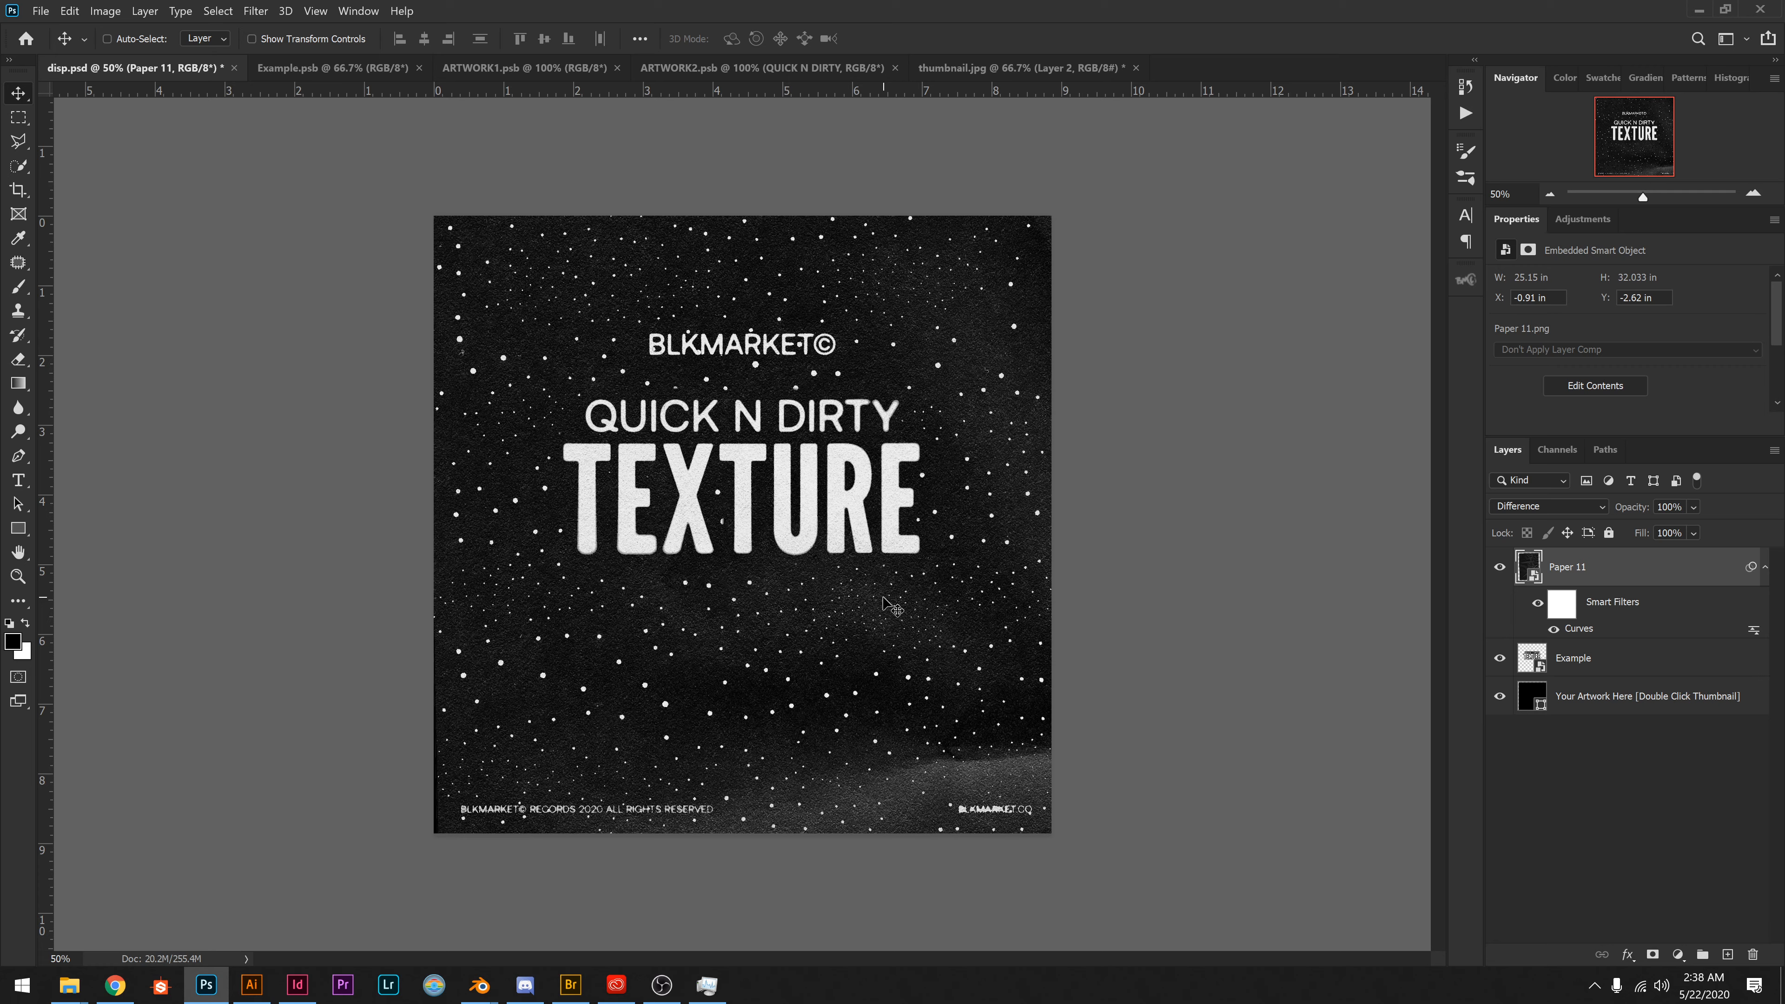
pyautogui.moveTo(880, 657); pyautogui.dragTo(815, 436)
pyautogui.moveTo(781, 590); pyautogui.dragTo(767, 358)
pyautogui.moveTo(828, 641)
pyautogui.mouseDown()
pyautogui.moveTo(830, 715)
pyautogui.moveTo(919, 730)
pyautogui.moveTo(903, 705)
pyautogui.mouseUp()
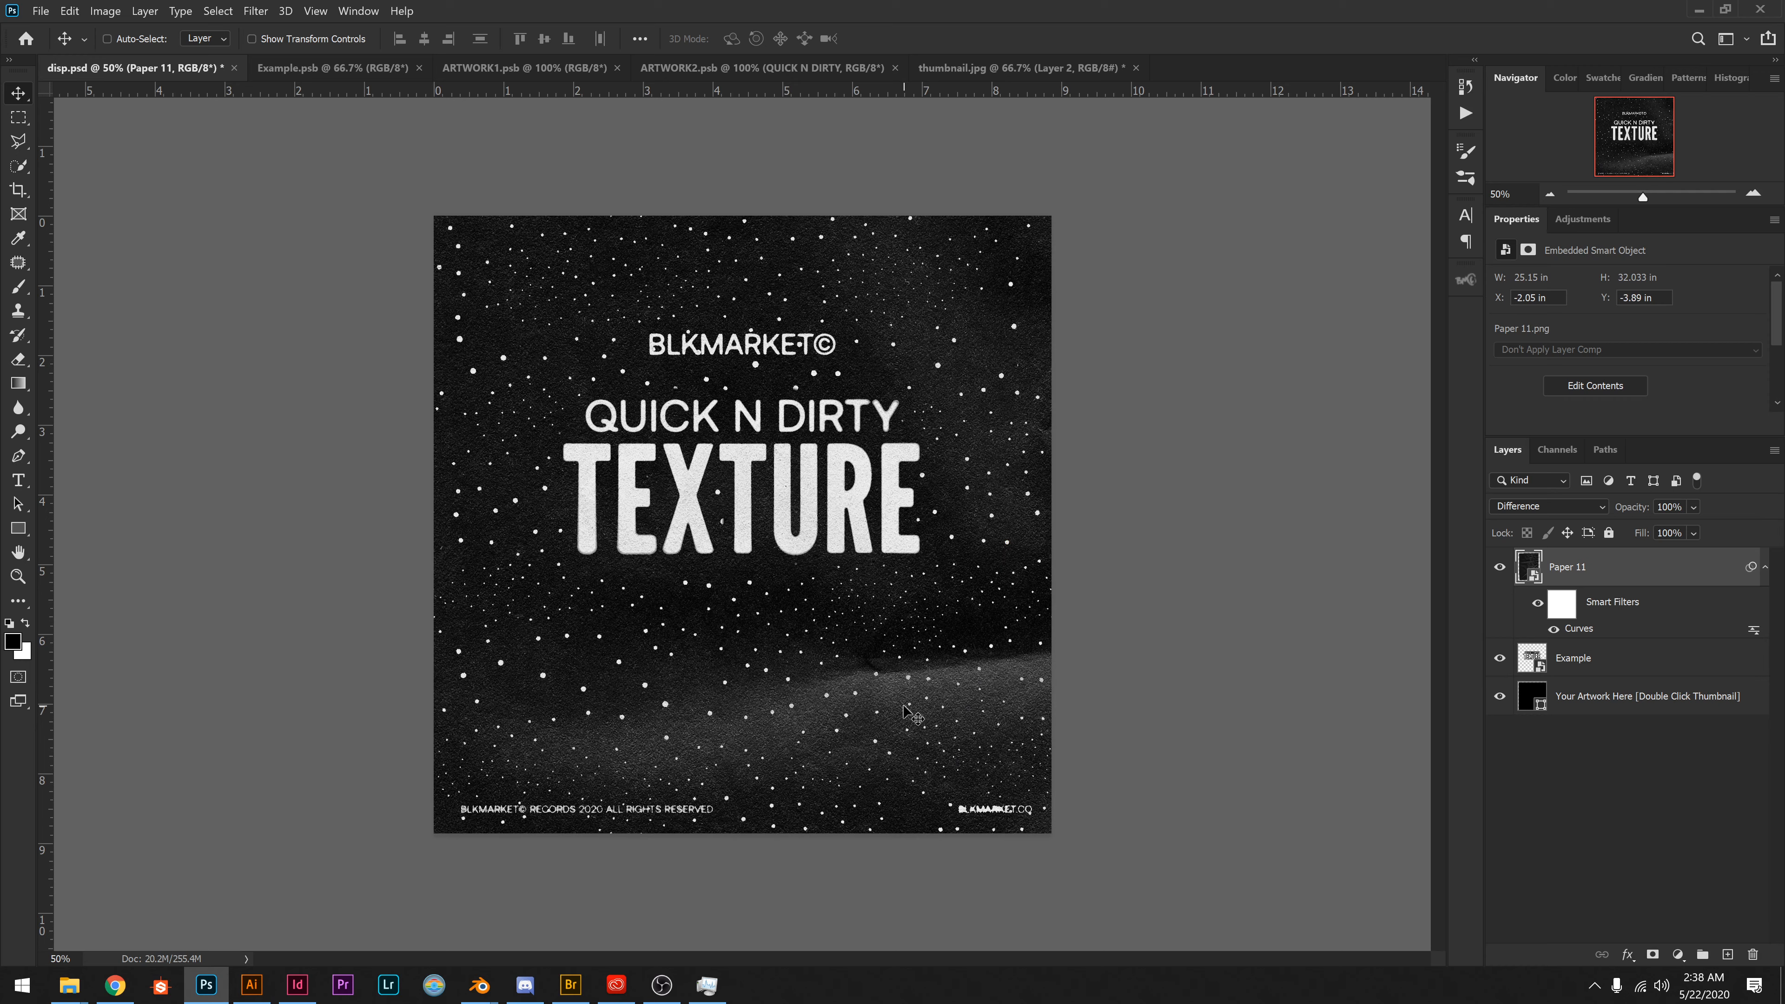
pyautogui.moveTo(962, 574); pyautogui.dragTo(653, 524)
pyautogui.moveTo(984, 618); pyautogui.dragTo(559, 593)
pyautogui.moveTo(689, 624); pyautogui.dragTo(738, 686)
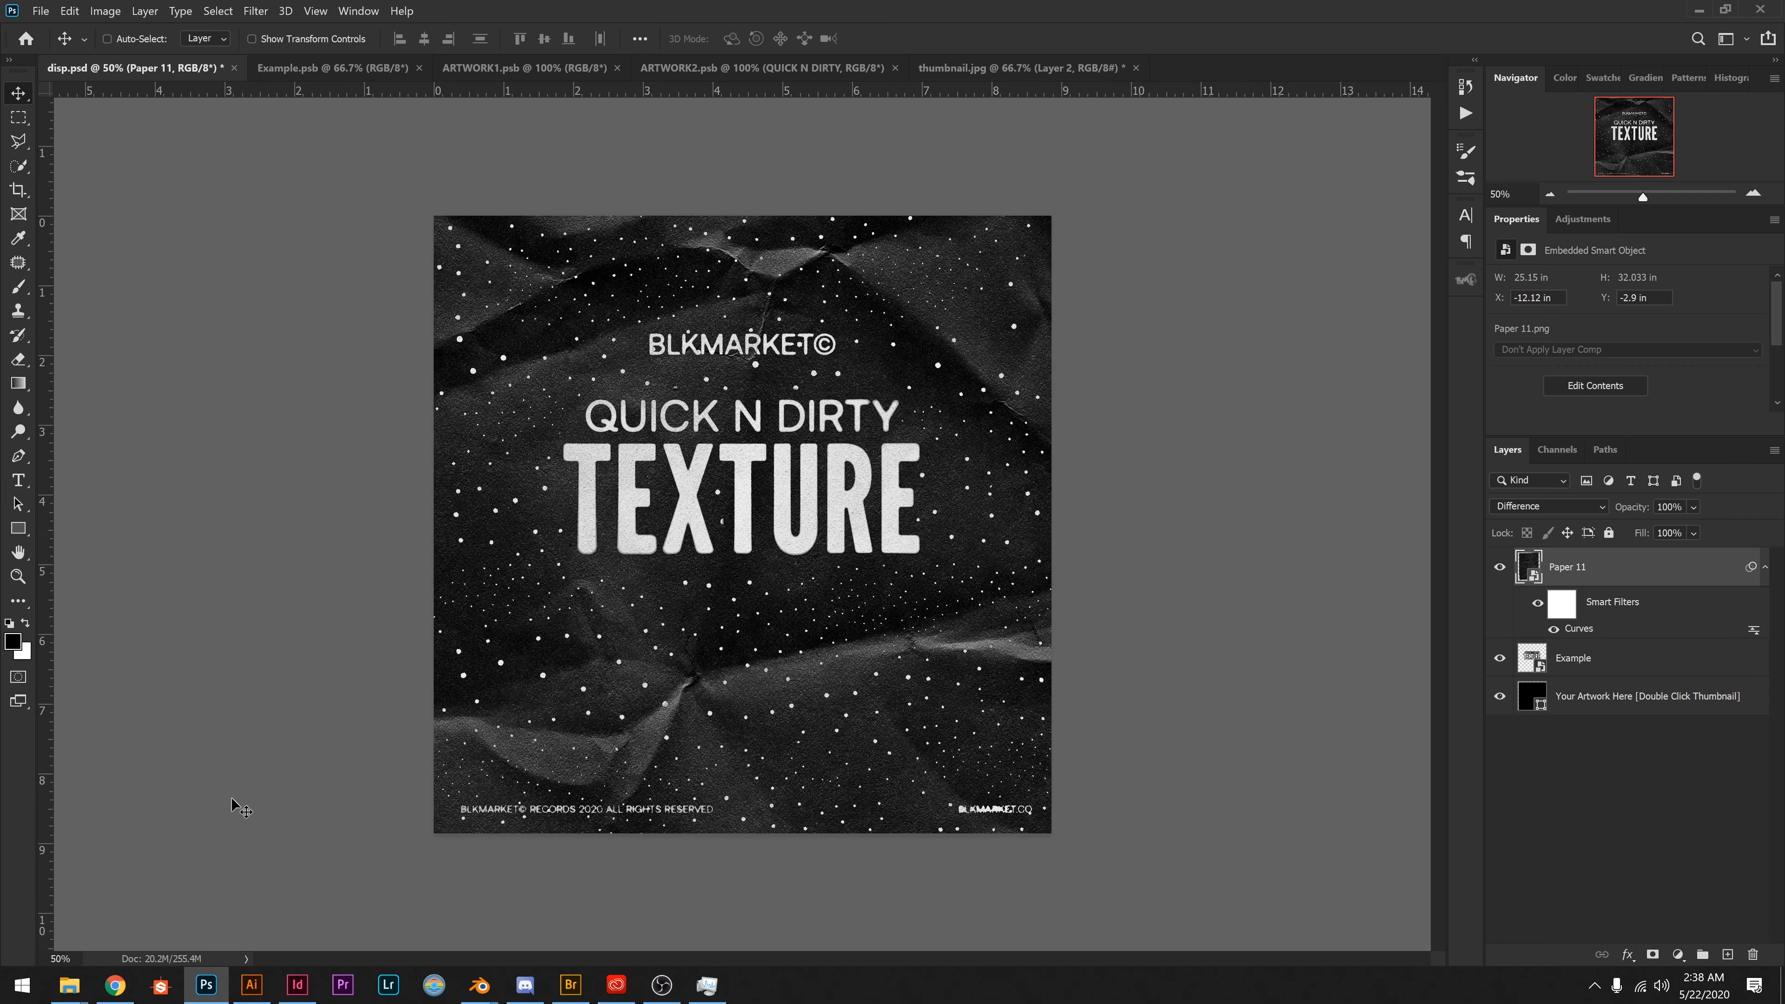
# Place the Paper 2 texture from the blkmarket-paper-black-pngs folder into the artwork as the topmost layer.
pyautogui.moveTo(75, 995)
pyautogui.click(73, 907)
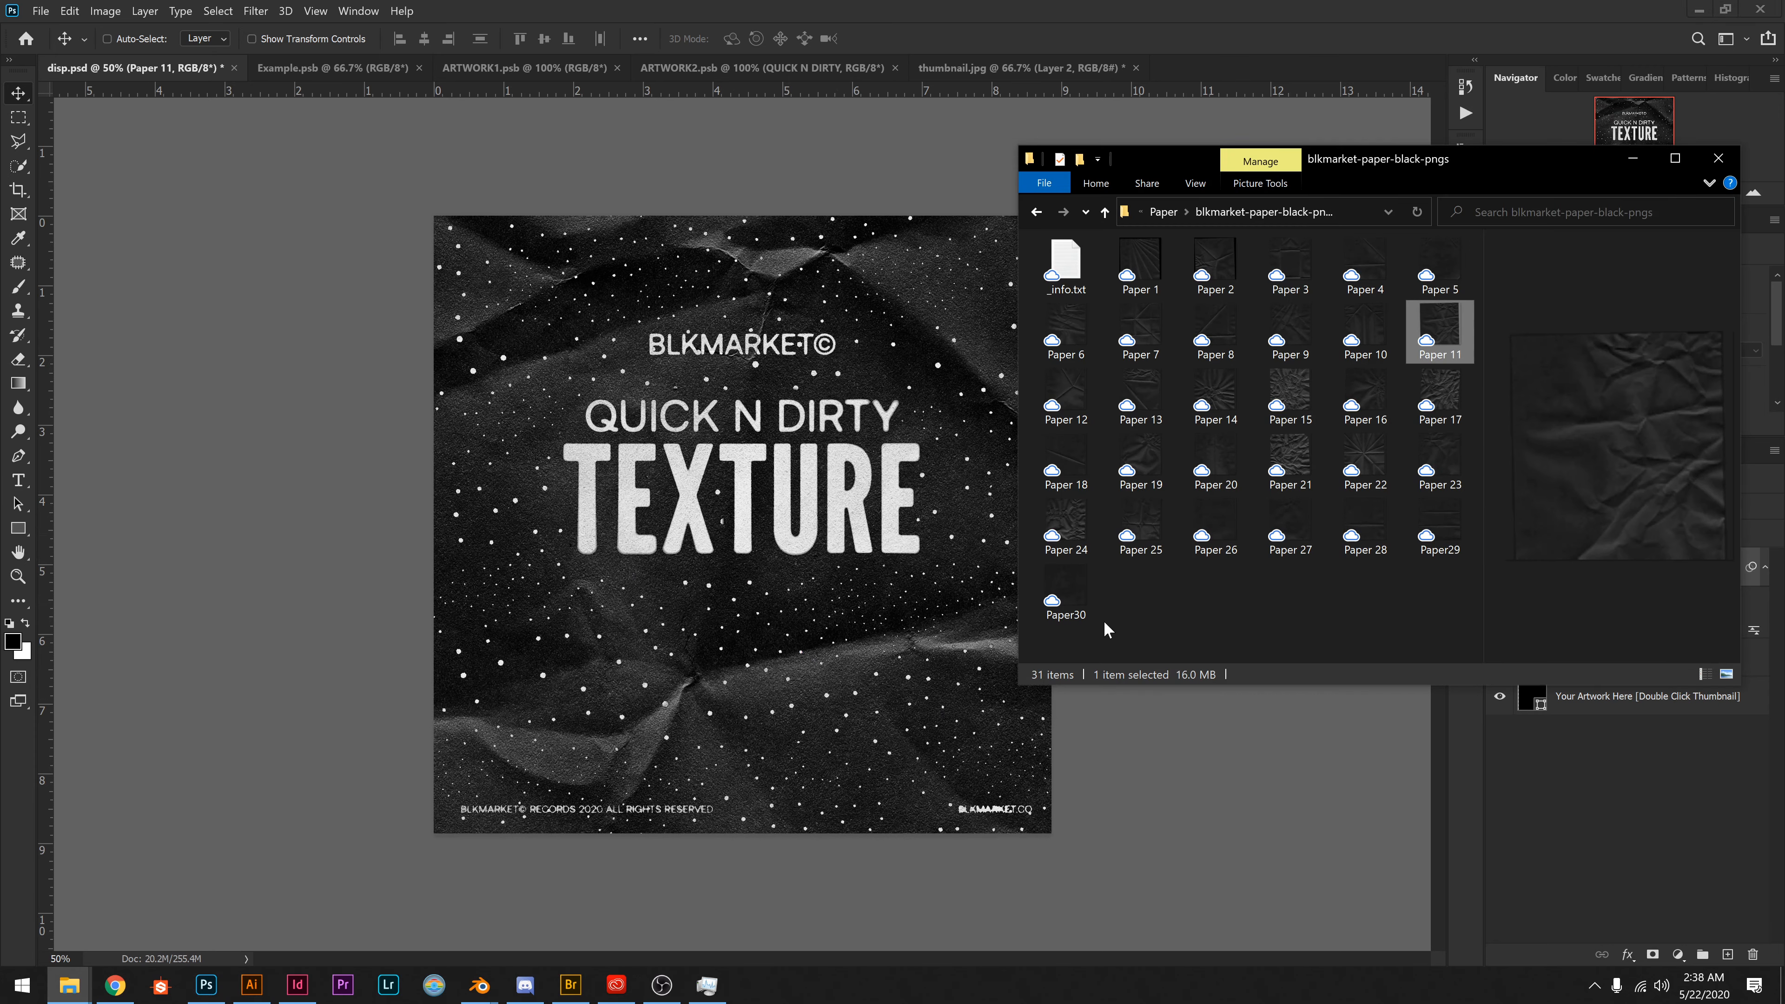
pyautogui.click(1064, 393)
pyautogui.click(1064, 327)
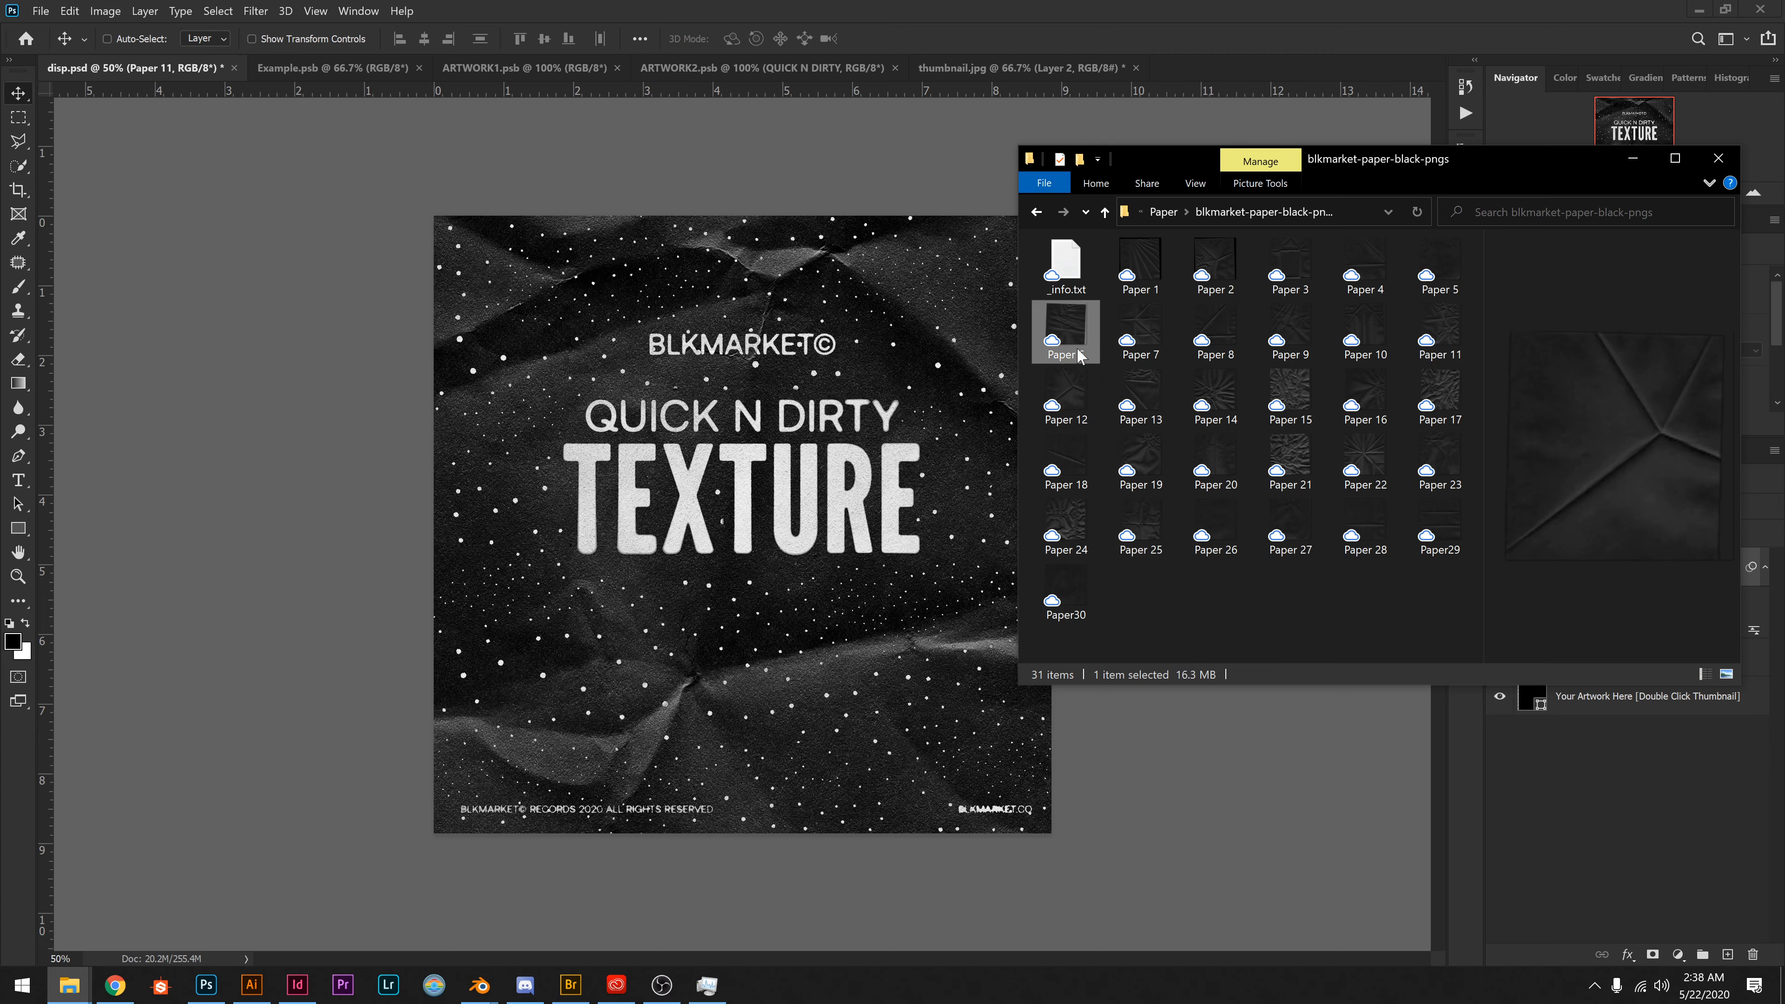
pyautogui.click(1214, 266)
pyautogui.moveTo(1224, 274); pyautogui.dragTo(887, 464)
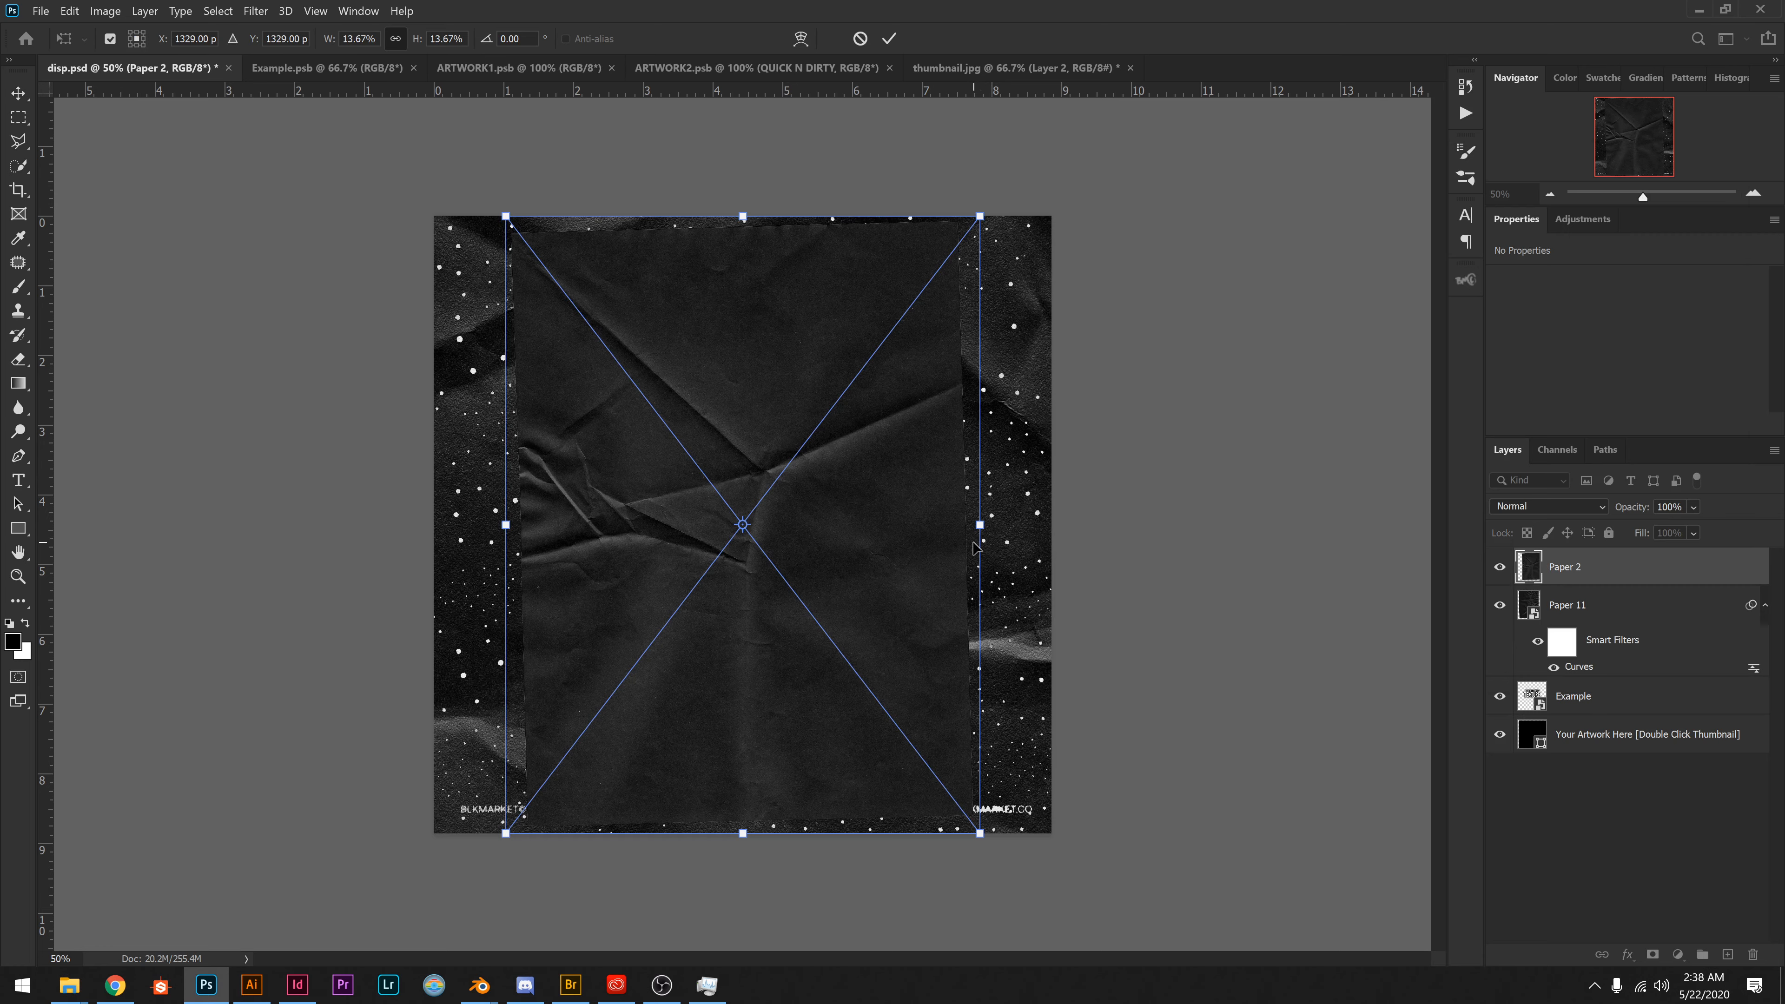
# Scale Paper 2 to about 46% and position it over the whole canvas at about X -2.87 in, Y -10.88 in.
pyautogui.moveTo(981, 530); pyautogui.dragTo(1403, 518)
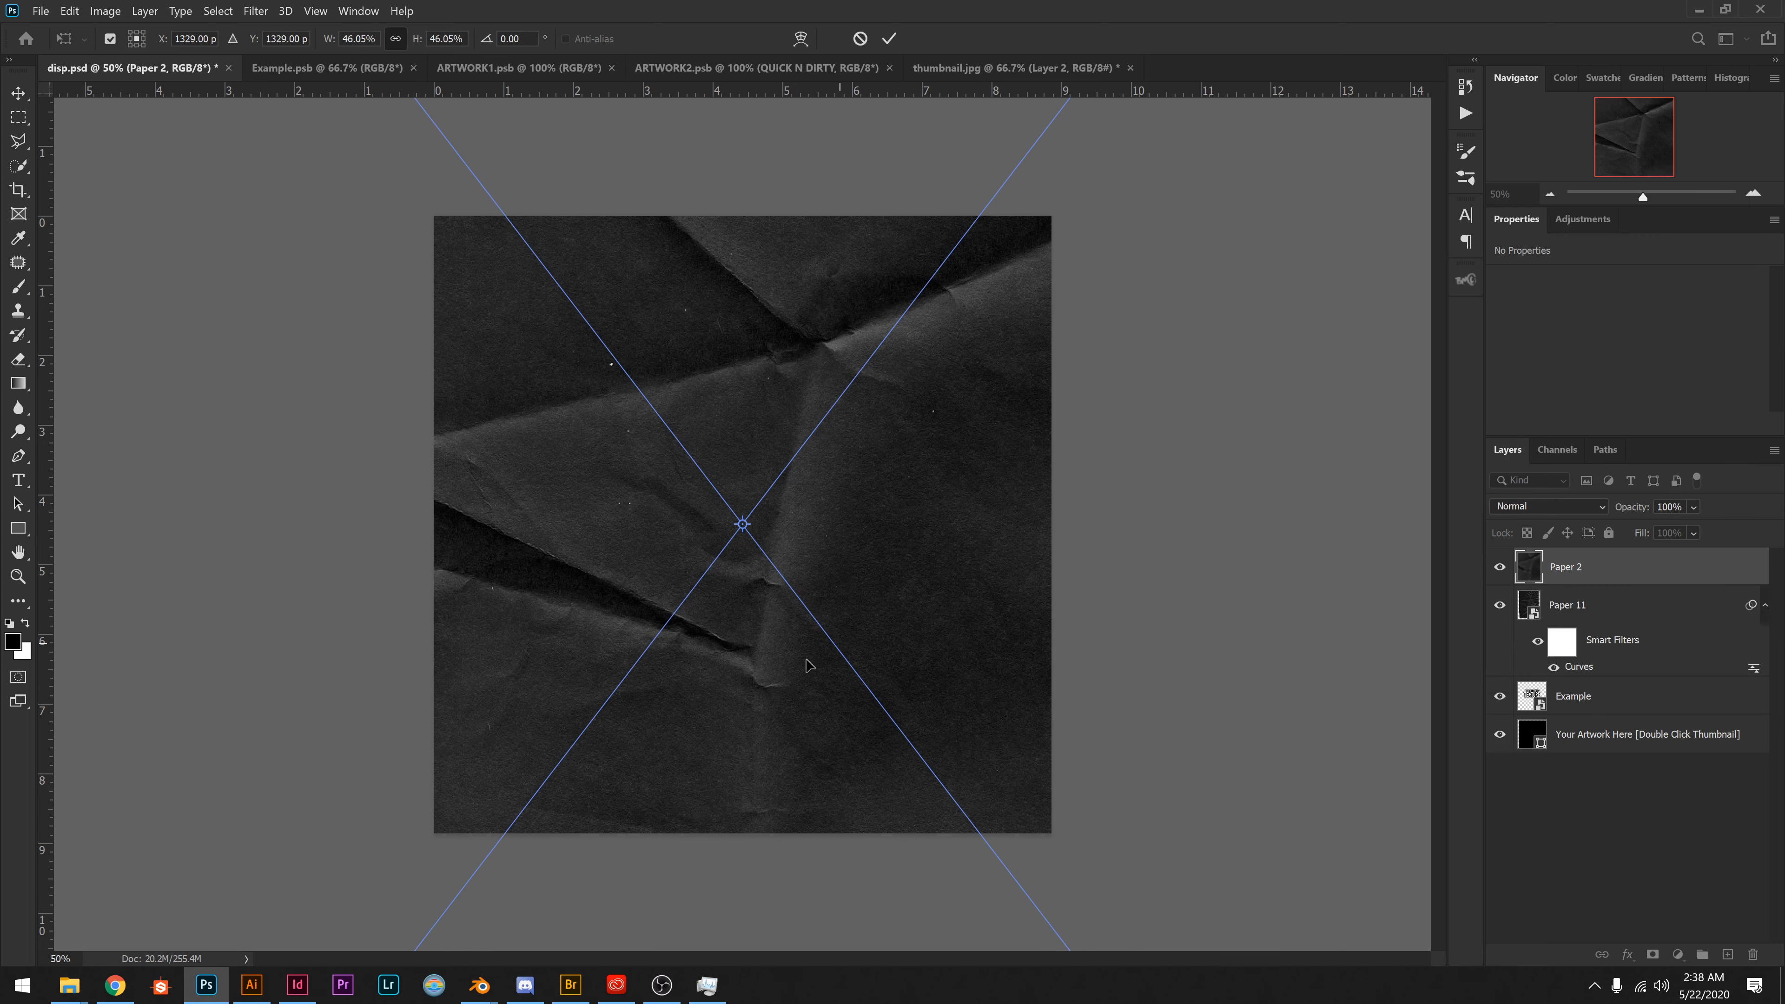
pyautogui.moveTo(804, 670); pyautogui.dragTo(1171, 670)
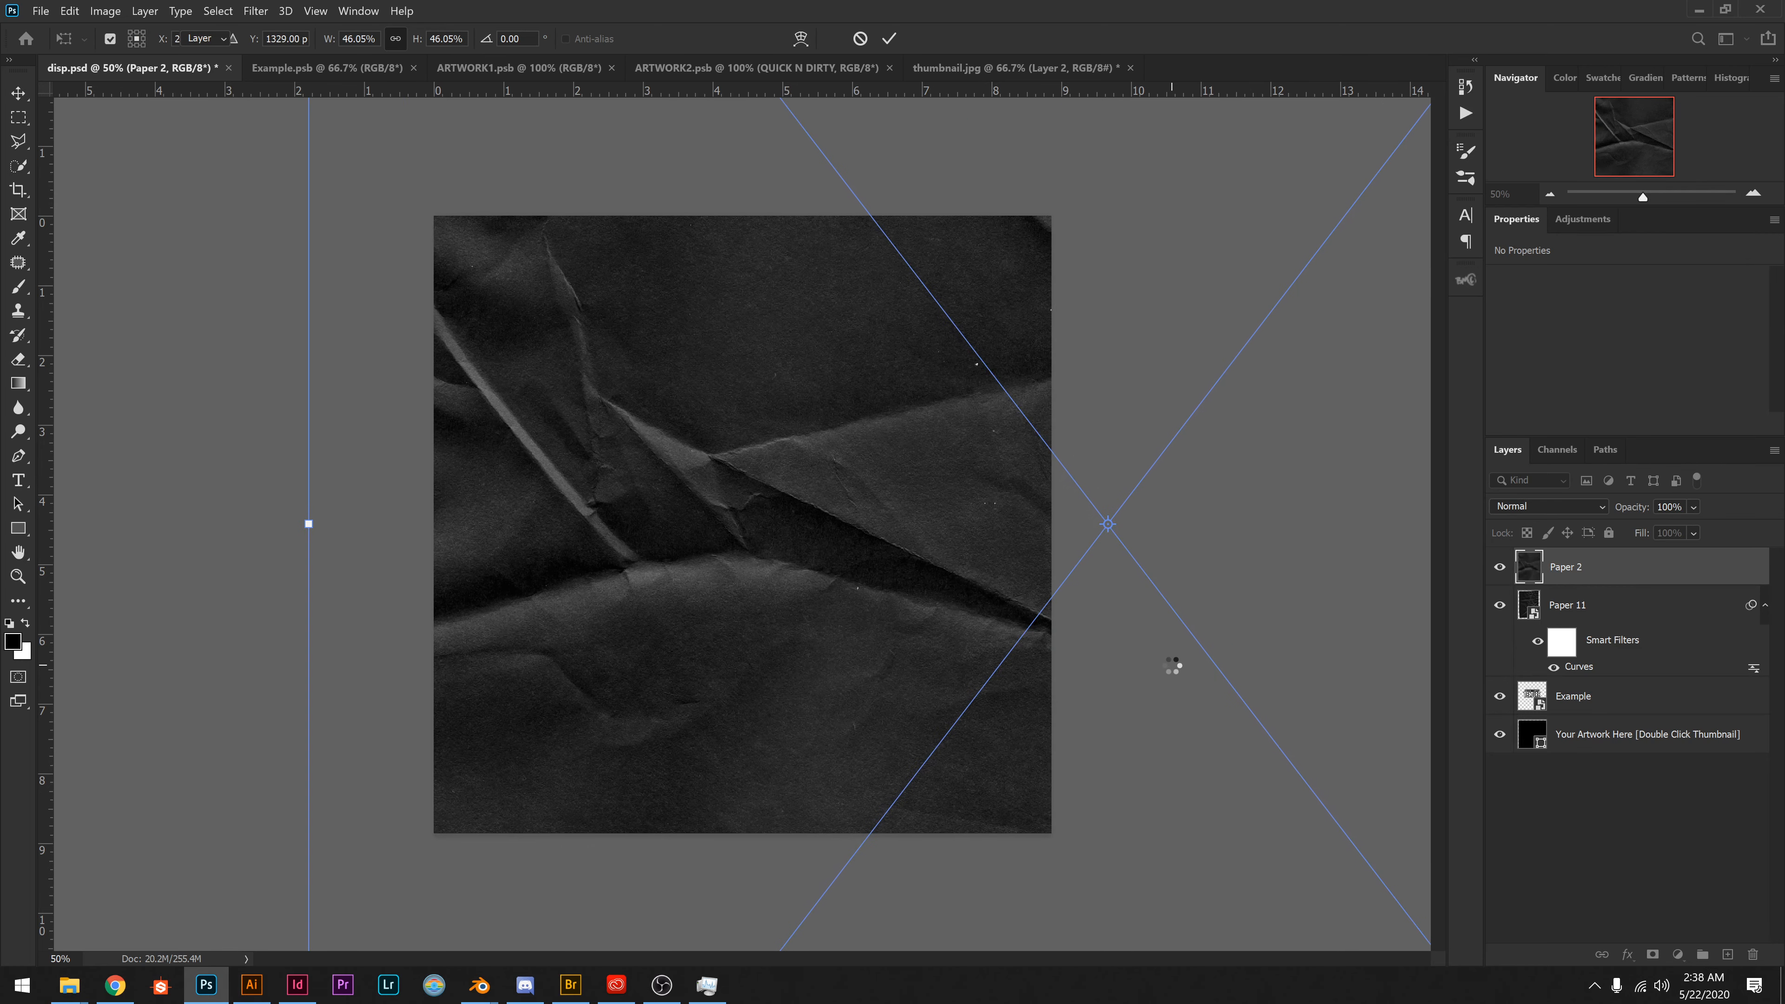
pyautogui.press('Return')
pyautogui.moveTo(982, 628); pyautogui.dragTo(907, 599)
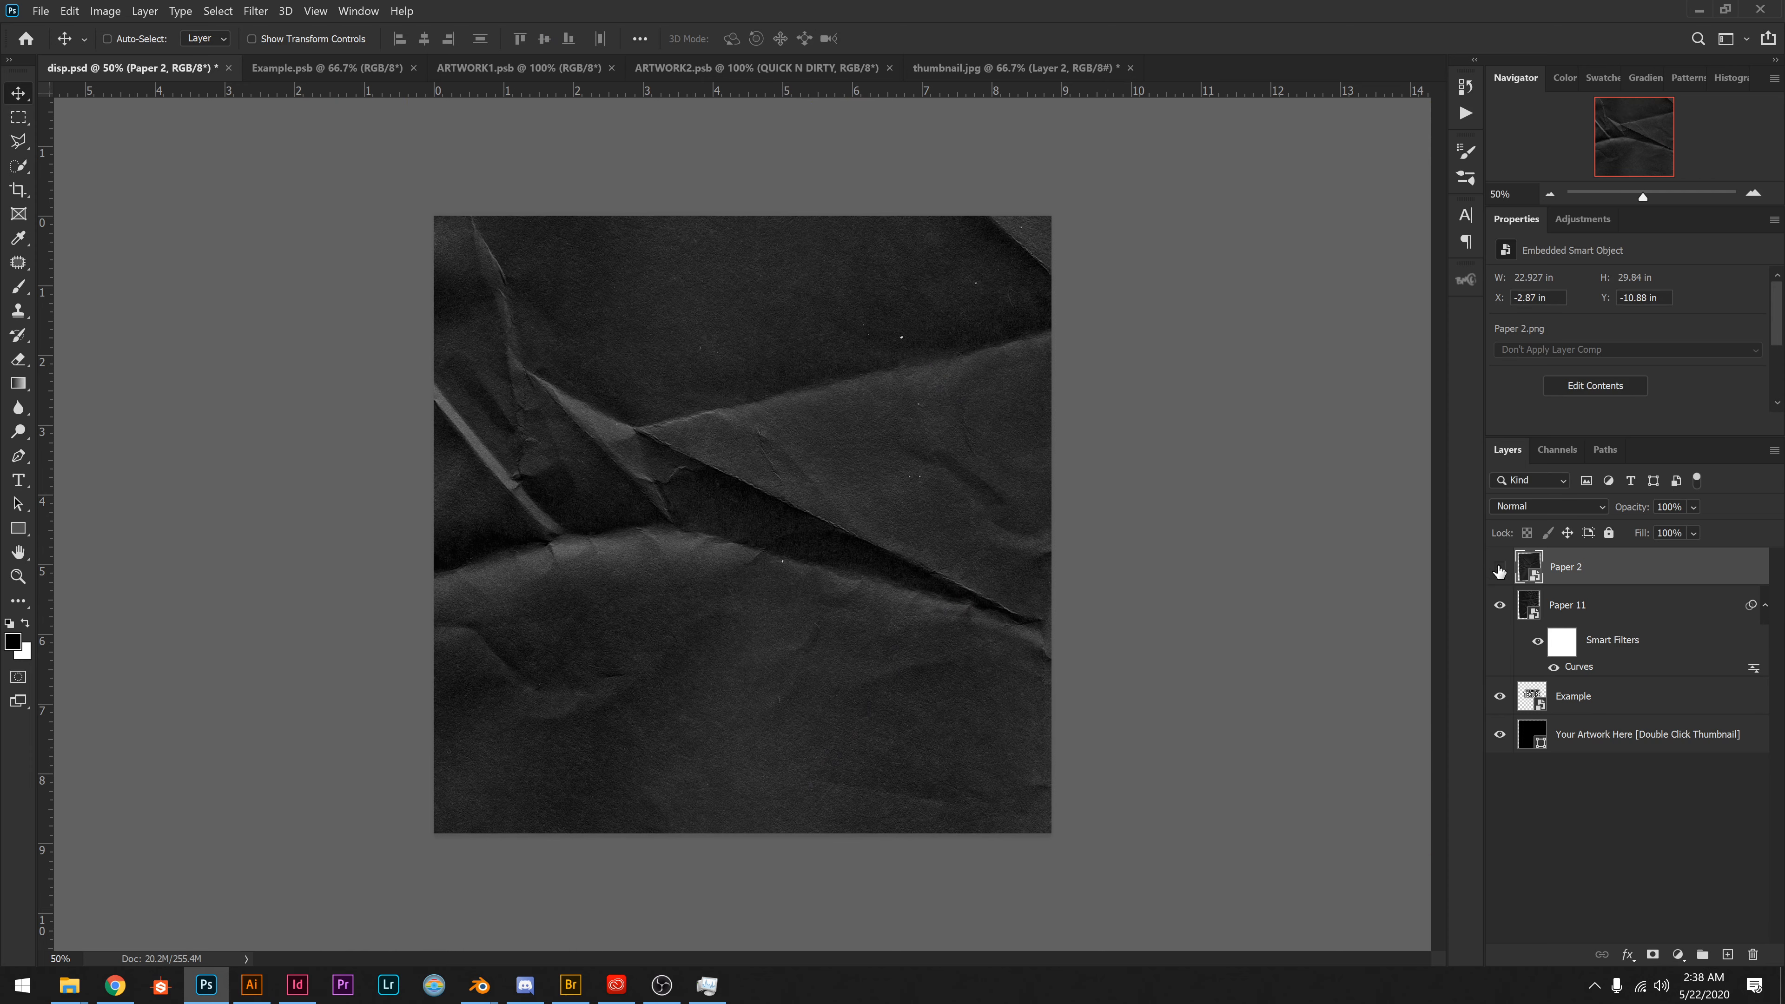
pyautogui.click(1499, 568)
pyautogui.click(1499, 567)
# Apply a low-level Threshold adjustment to Paper 2 that turns its creases into stark black and white, and invert the result.
pyautogui.click(119, 12)
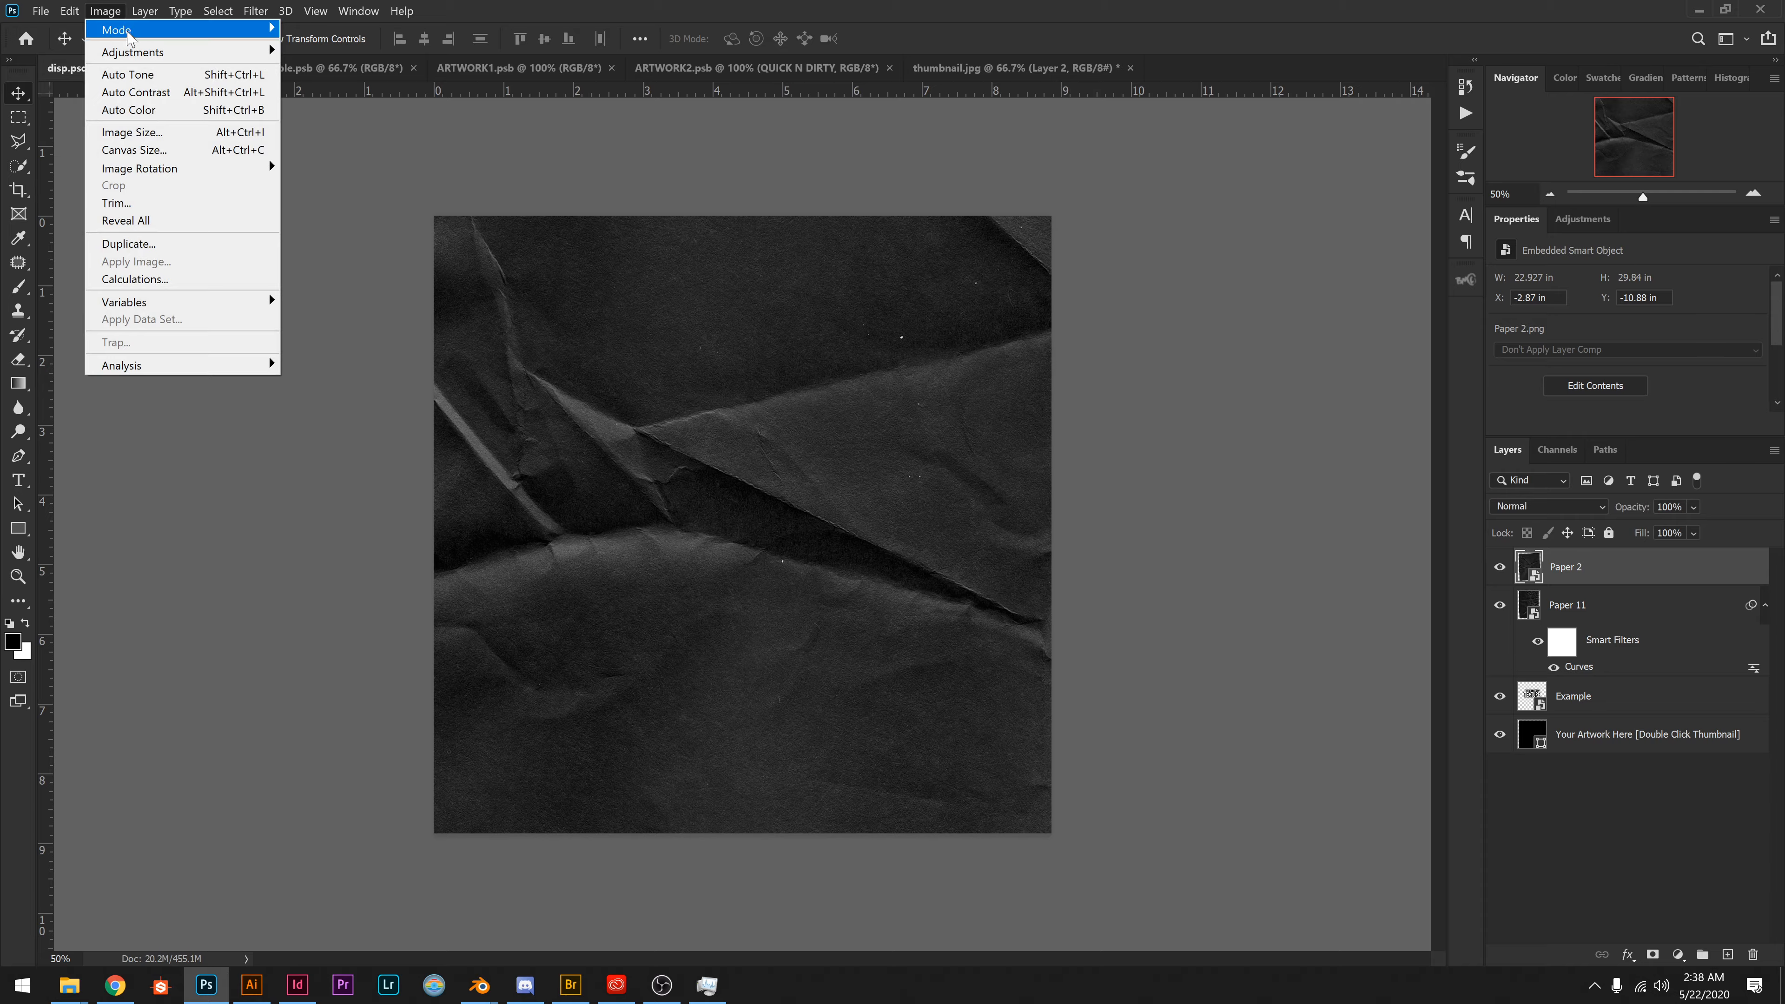
pyautogui.moveTo(176, 52)
pyautogui.click(399, 299)
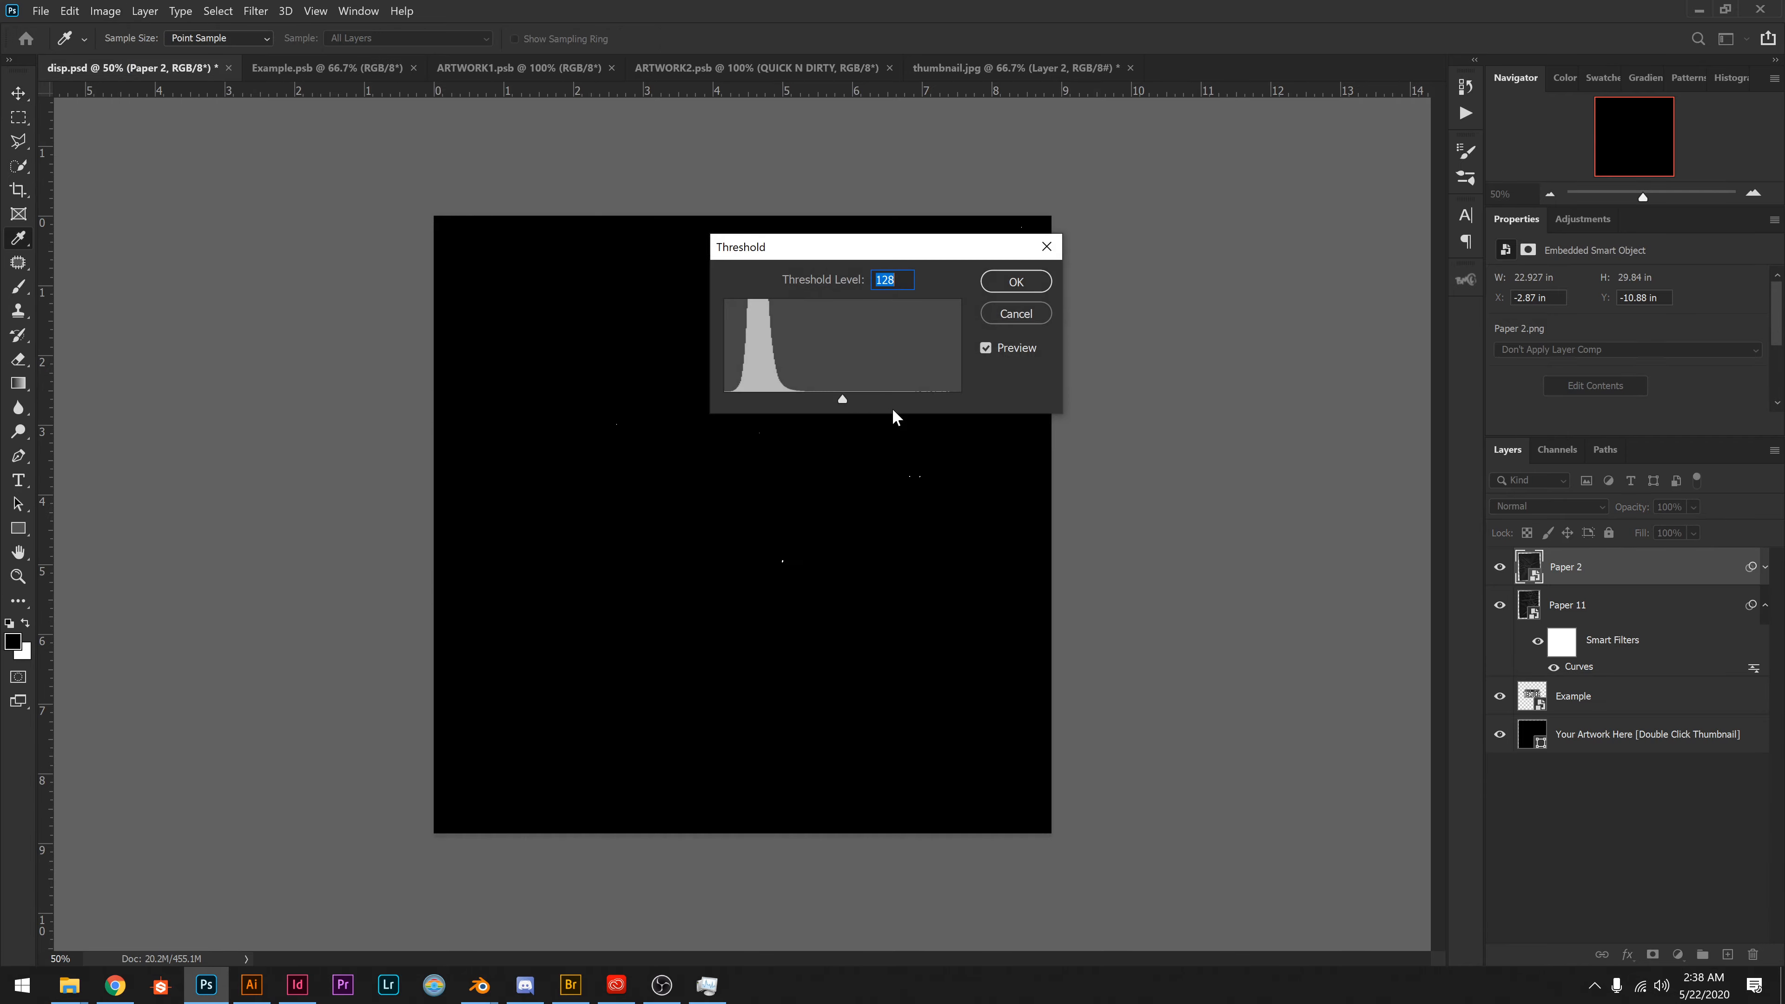
pyautogui.moveTo(826, 401); pyautogui.dragTo(759, 403)
pyautogui.moveTo(928, 255); pyautogui.dragTo(1105, 288)
pyautogui.moveTo(934, 429); pyautogui.dragTo(934, 439)
pyautogui.click(1199, 318)
pyautogui.press('v')
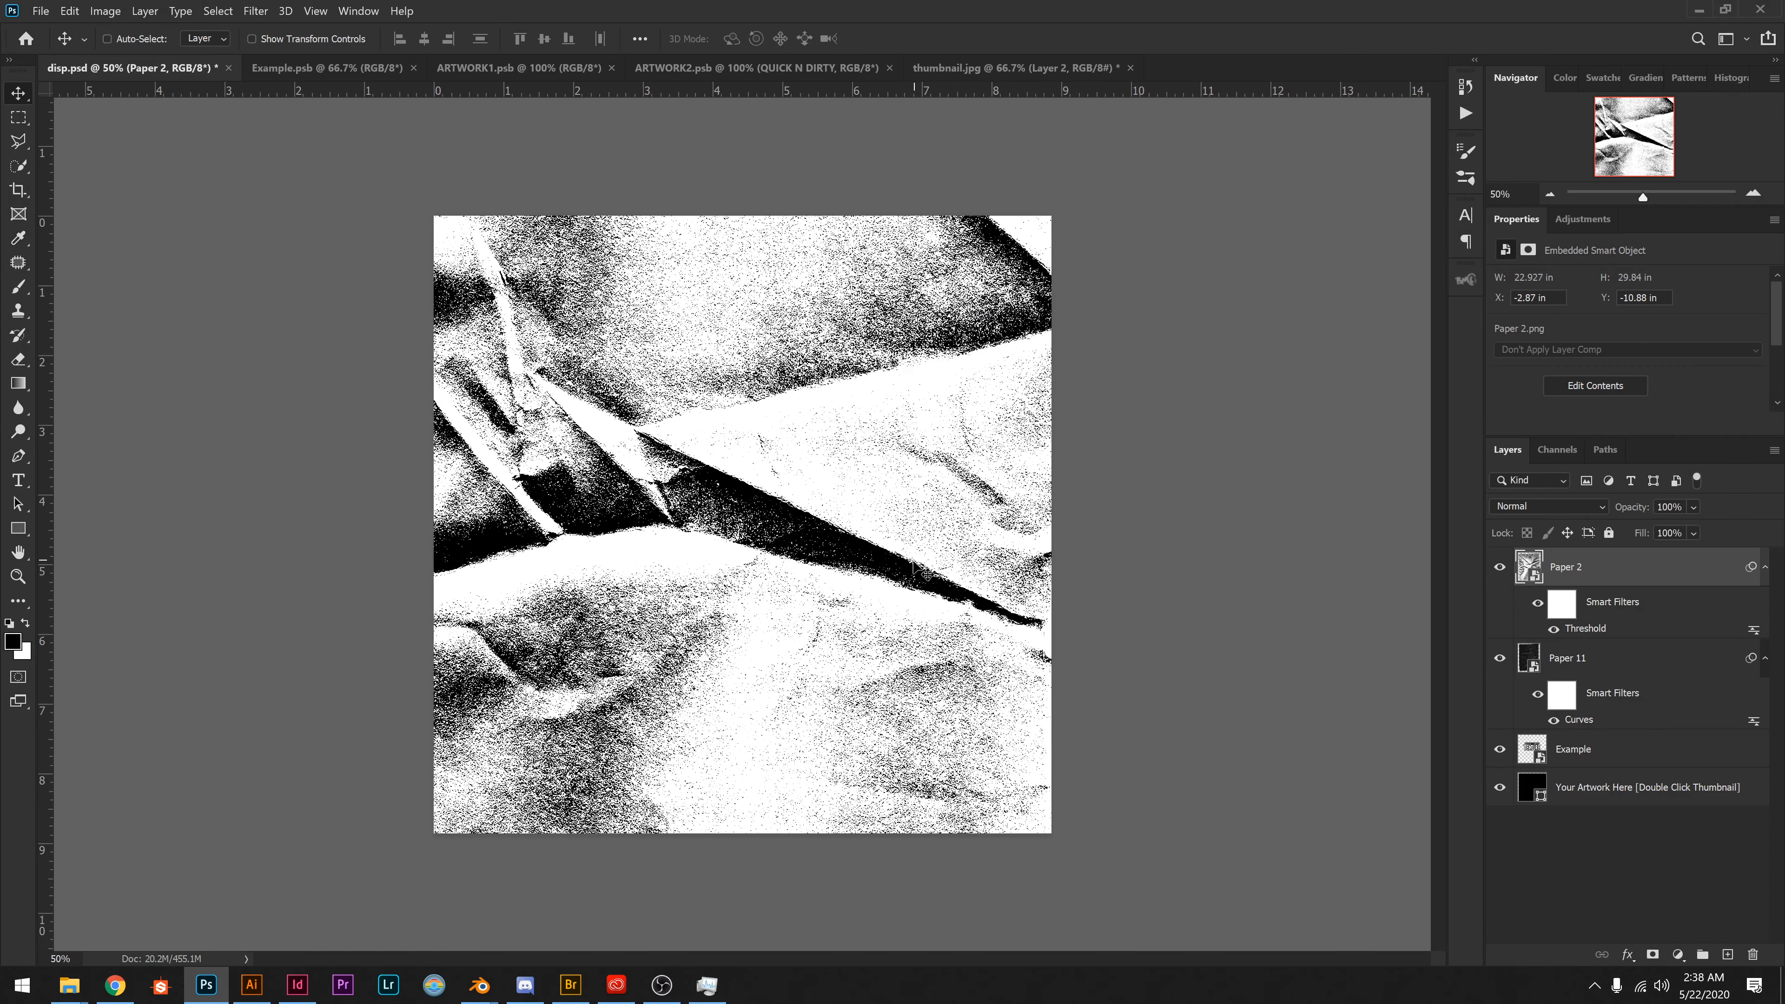
pyautogui.moveTo(921, 571); pyautogui.dragTo(870, 577)
pyautogui.hotkey('ctrl', 'i')
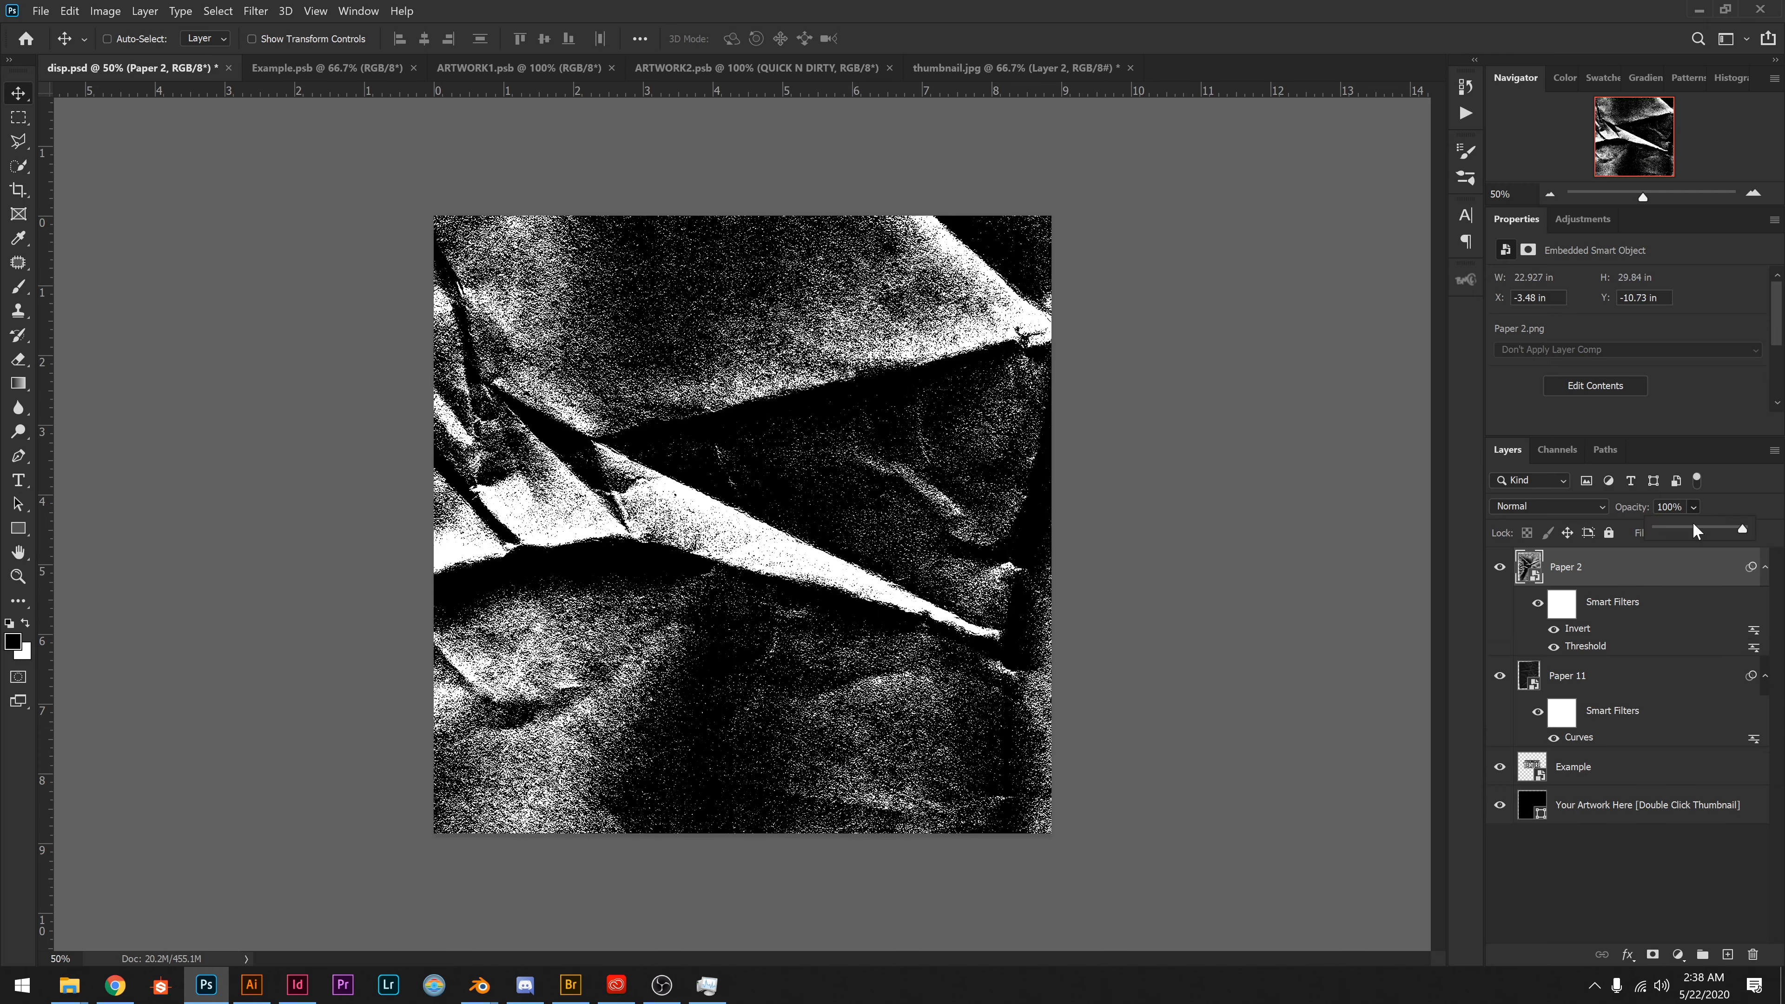
# Lower Paper 2's opacity to 42% and rotate it -17.19°, positioning its large crease across the title.
pyautogui.click(1693, 526)
pyautogui.moveTo(1045, 664); pyautogui.dragTo(1021, 614)
pyautogui.hotkey('ctrl', 't')
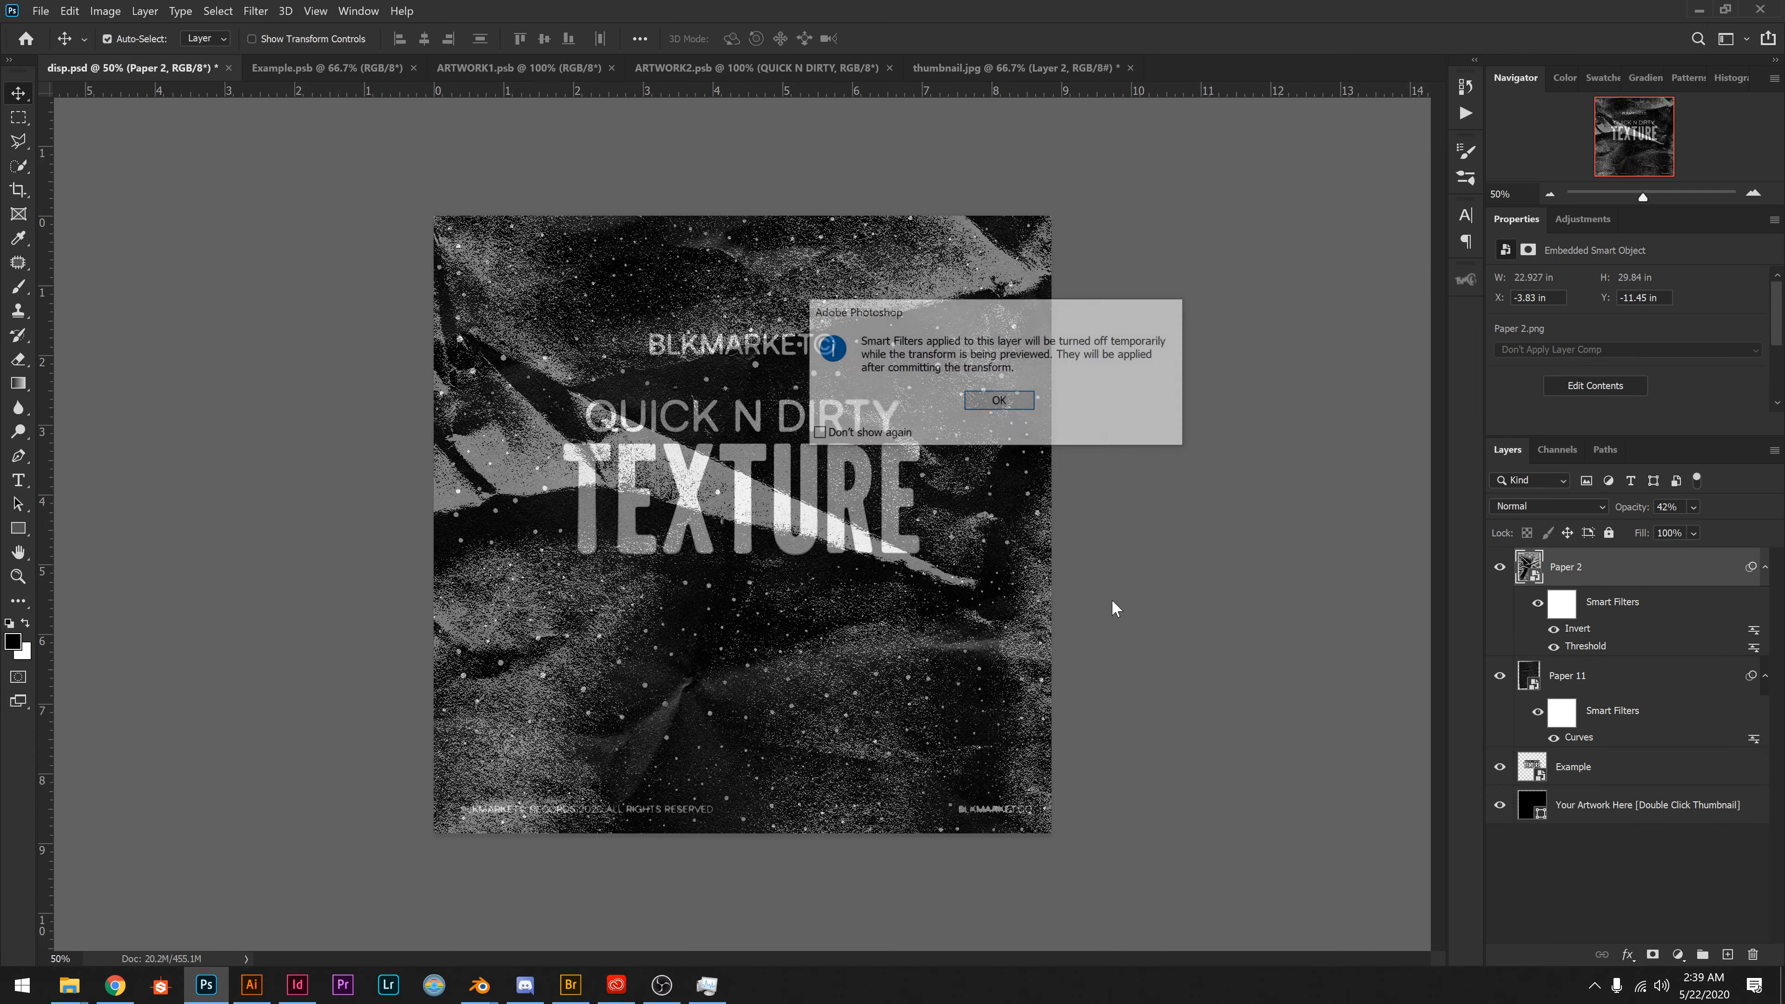
pyautogui.press('Return')
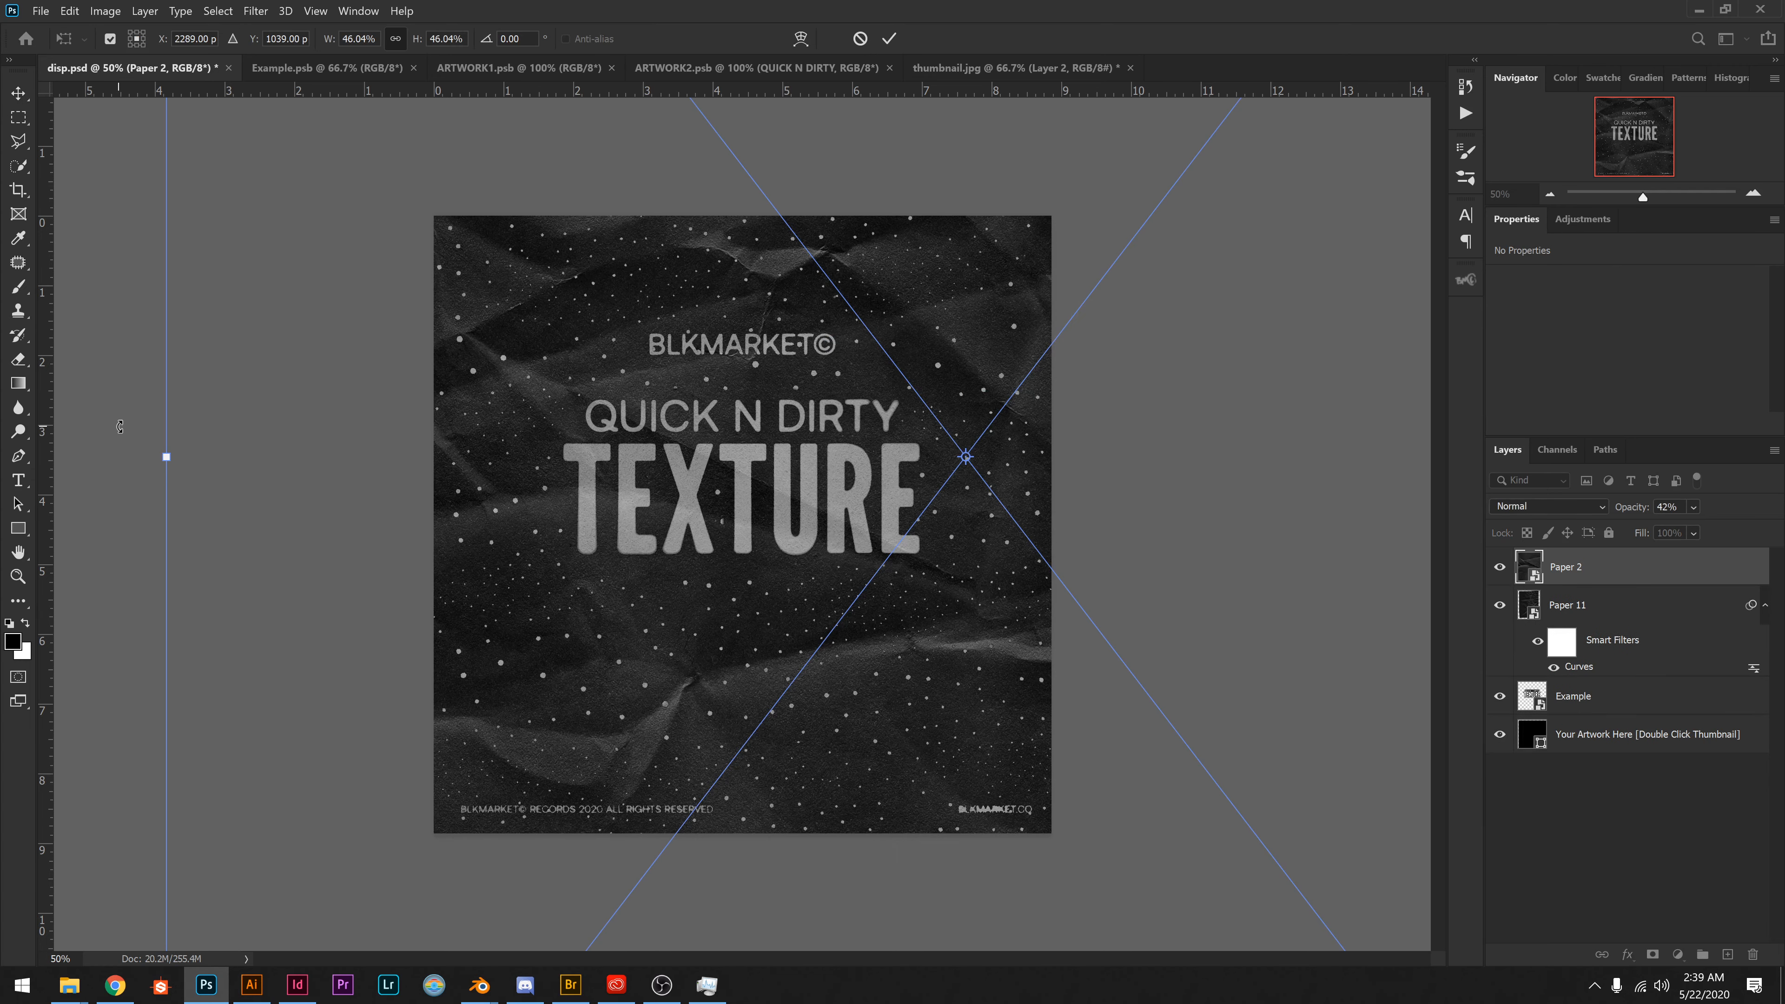
pyautogui.moveTo(119, 427); pyautogui.dragTo(108, 679)
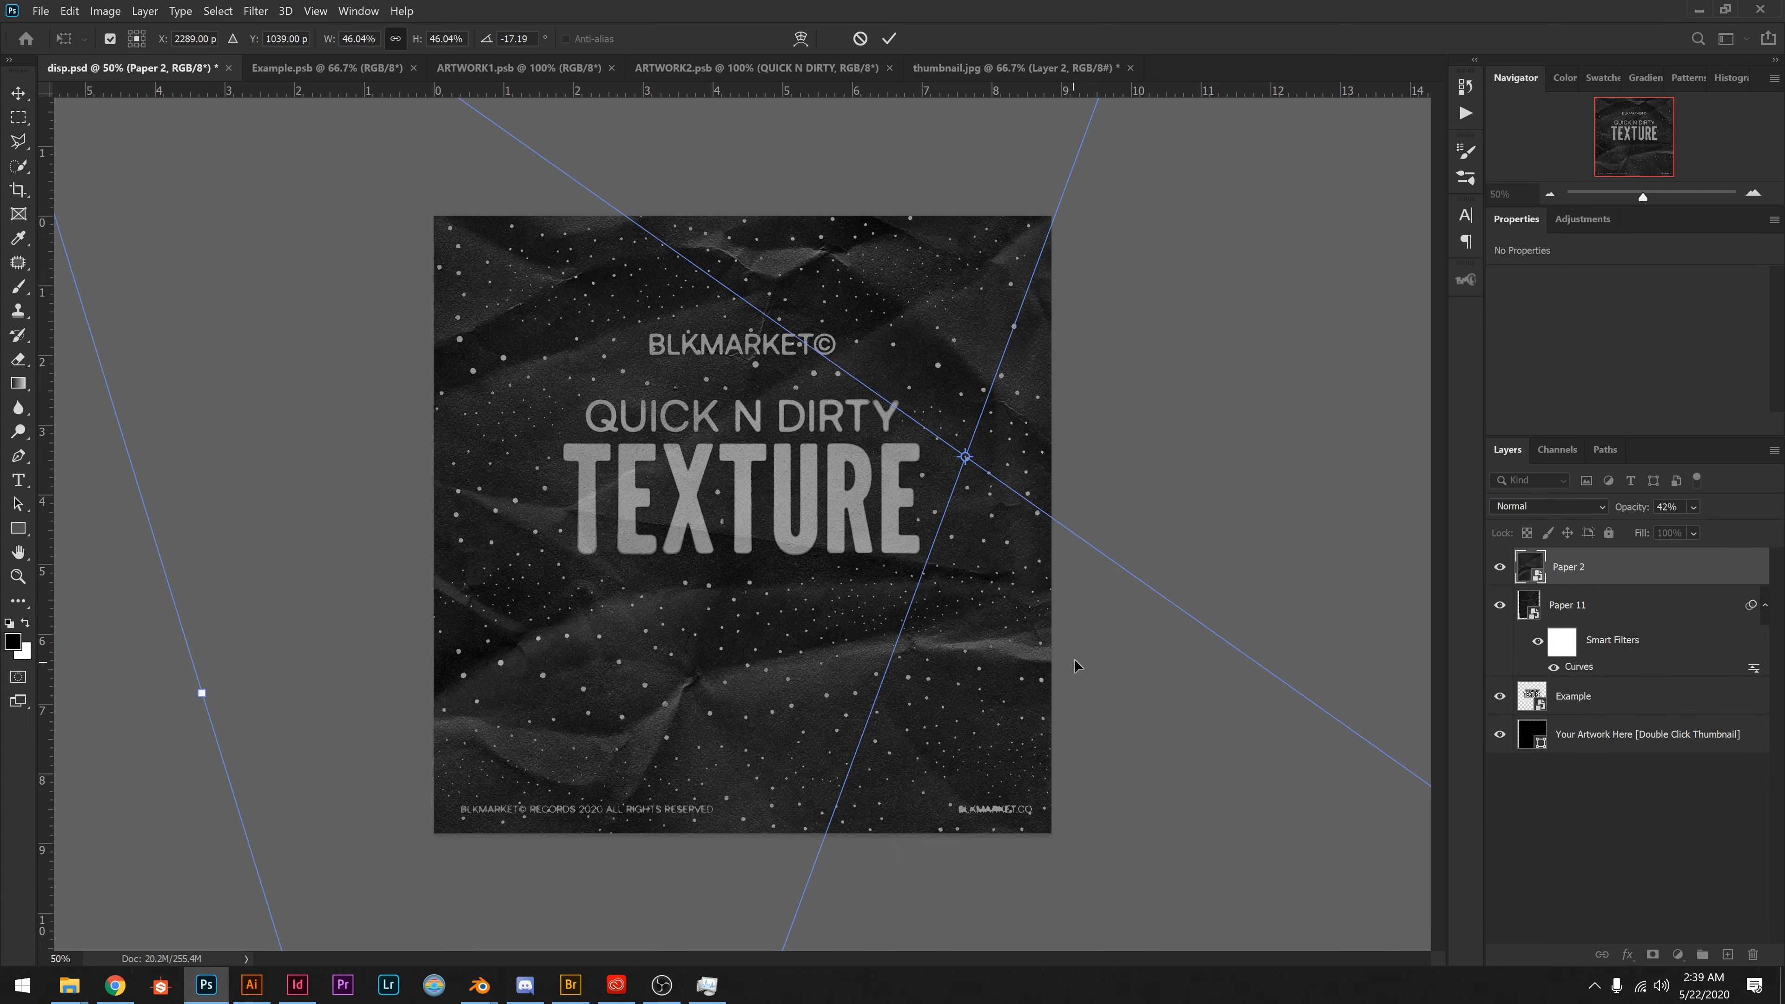
pyautogui.moveTo(1076, 665); pyautogui.dragTo(1031, 605)
pyautogui.press('Return')
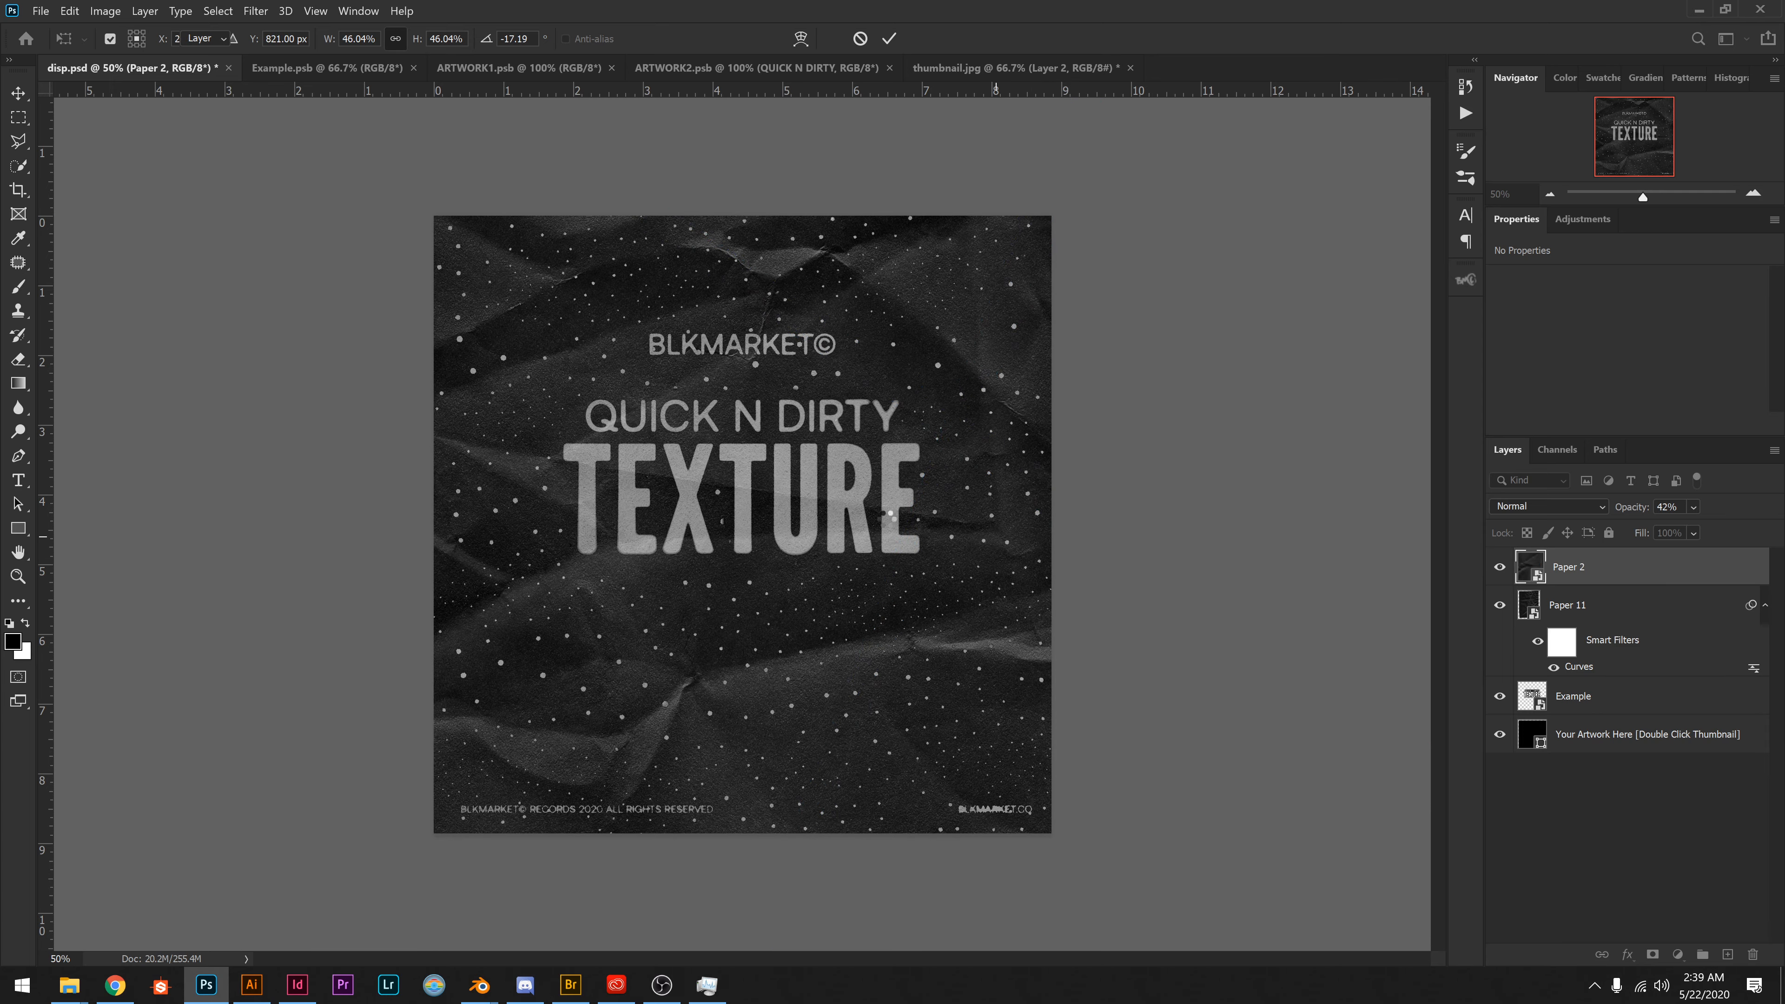
pyautogui.moveTo(765, 520); pyautogui.dragTo(713, 518)
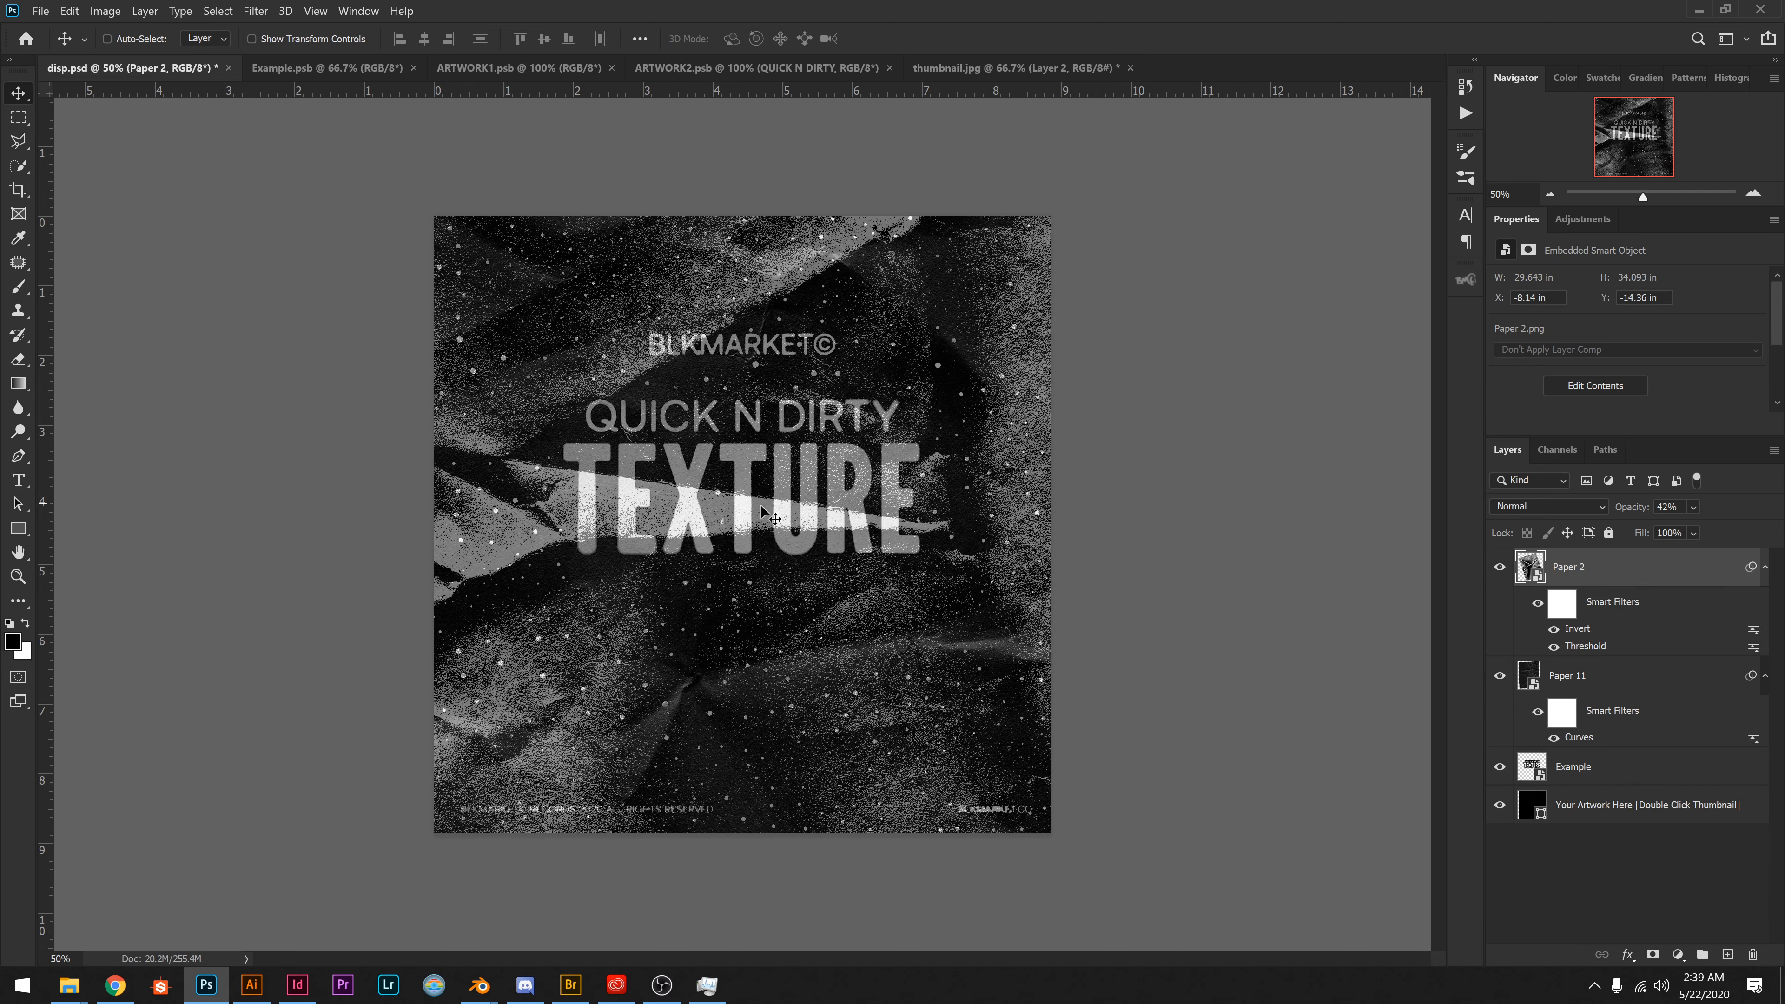
# Restore the opacity of the Paper 2 layer to 100%.
pyautogui.click(1692, 507)
pyautogui.moveTo(1743, 534); pyautogui.dragTo(1766, 549)
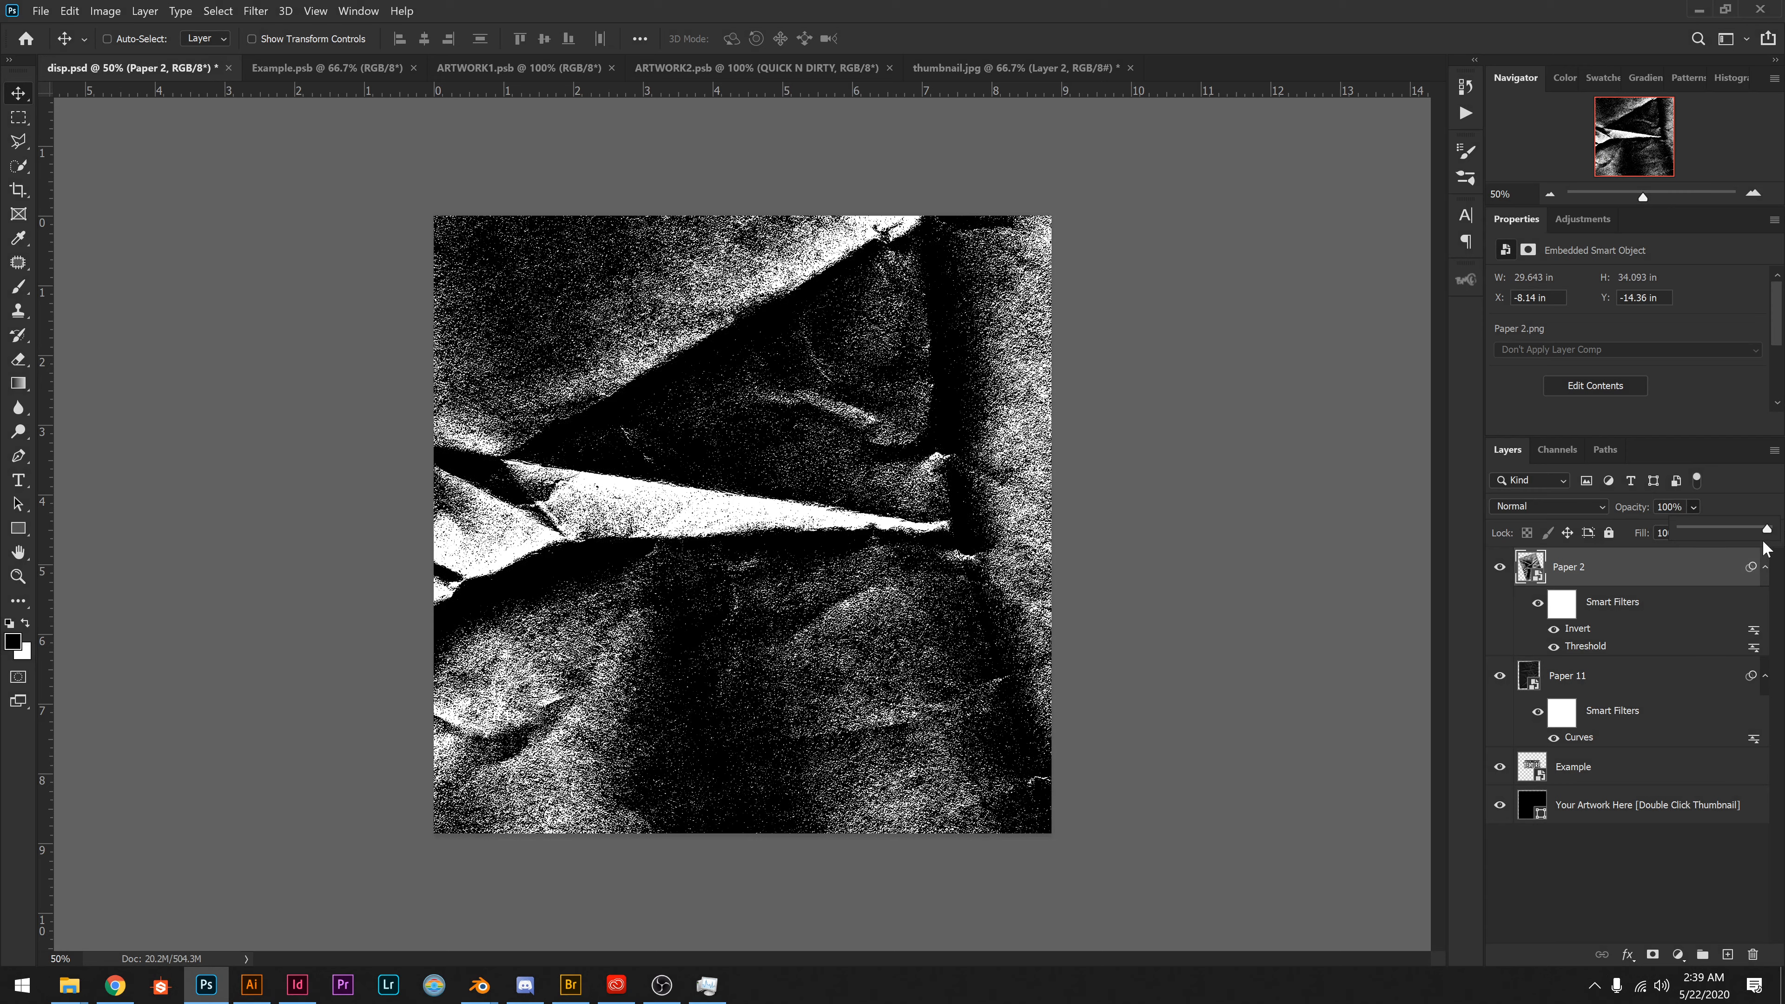
pyautogui.click(1671, 568)
# Add a blank layer mask to the Example layer.
pyautogui.click(1612, 776)
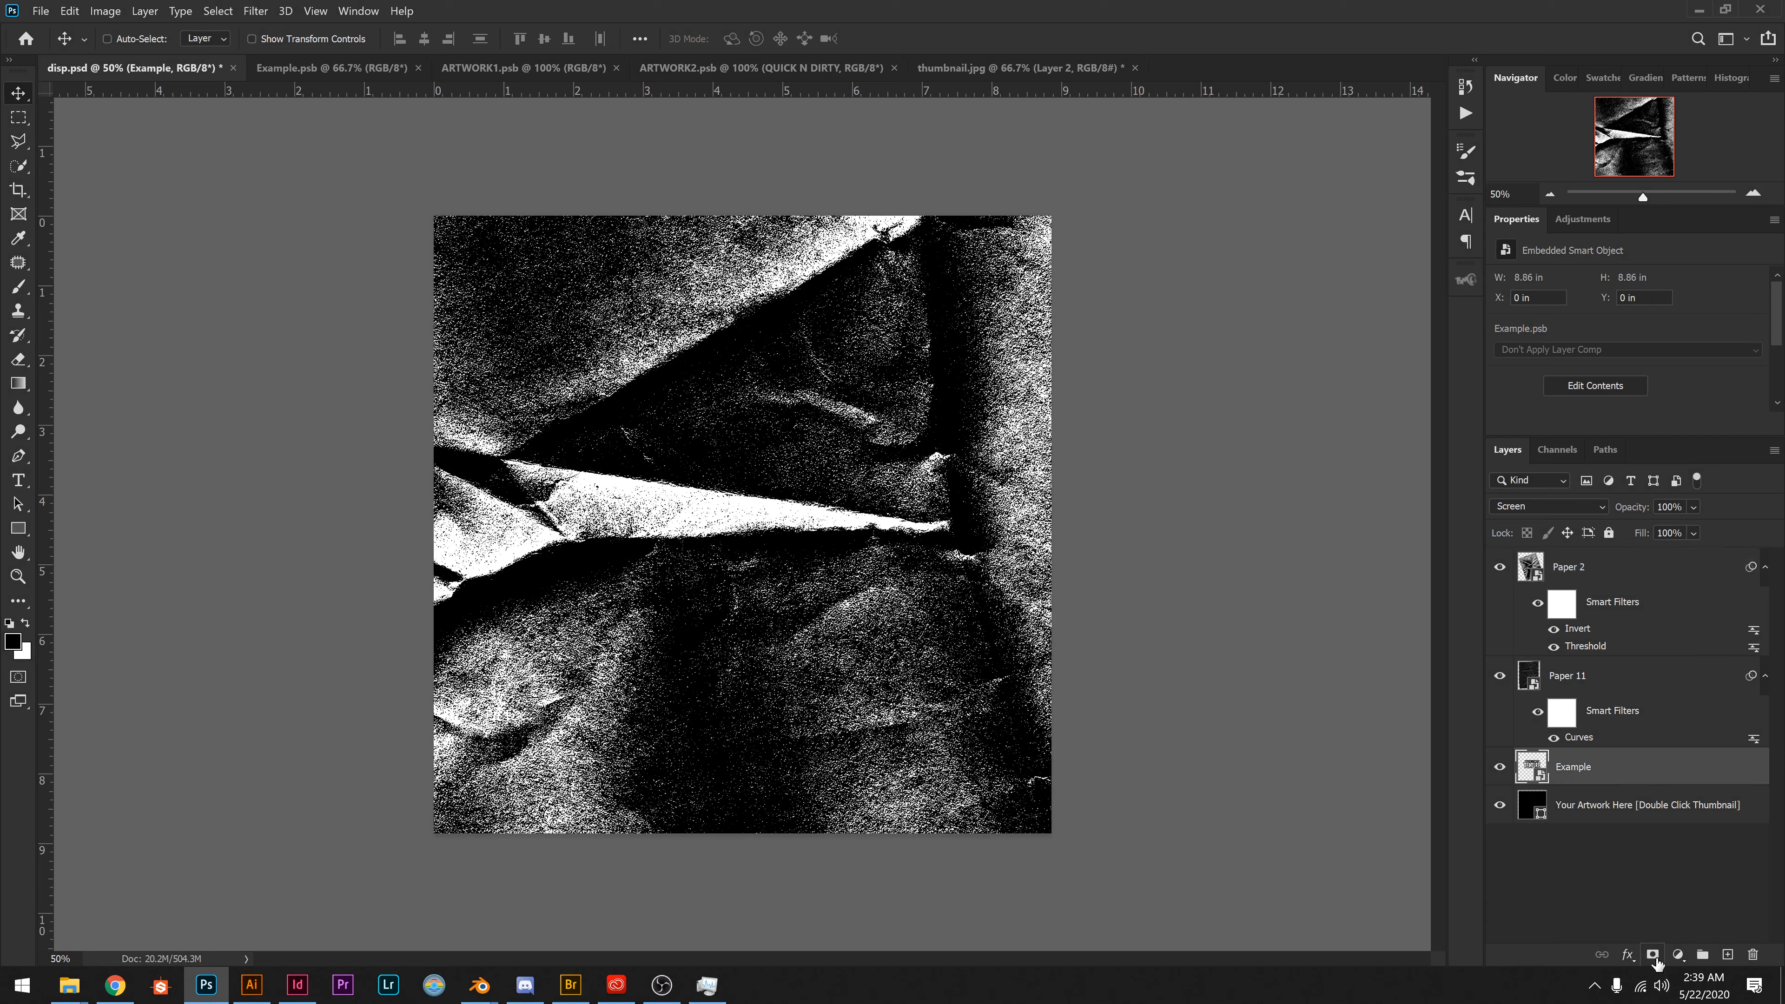
pyautogui.click(1652, 954)
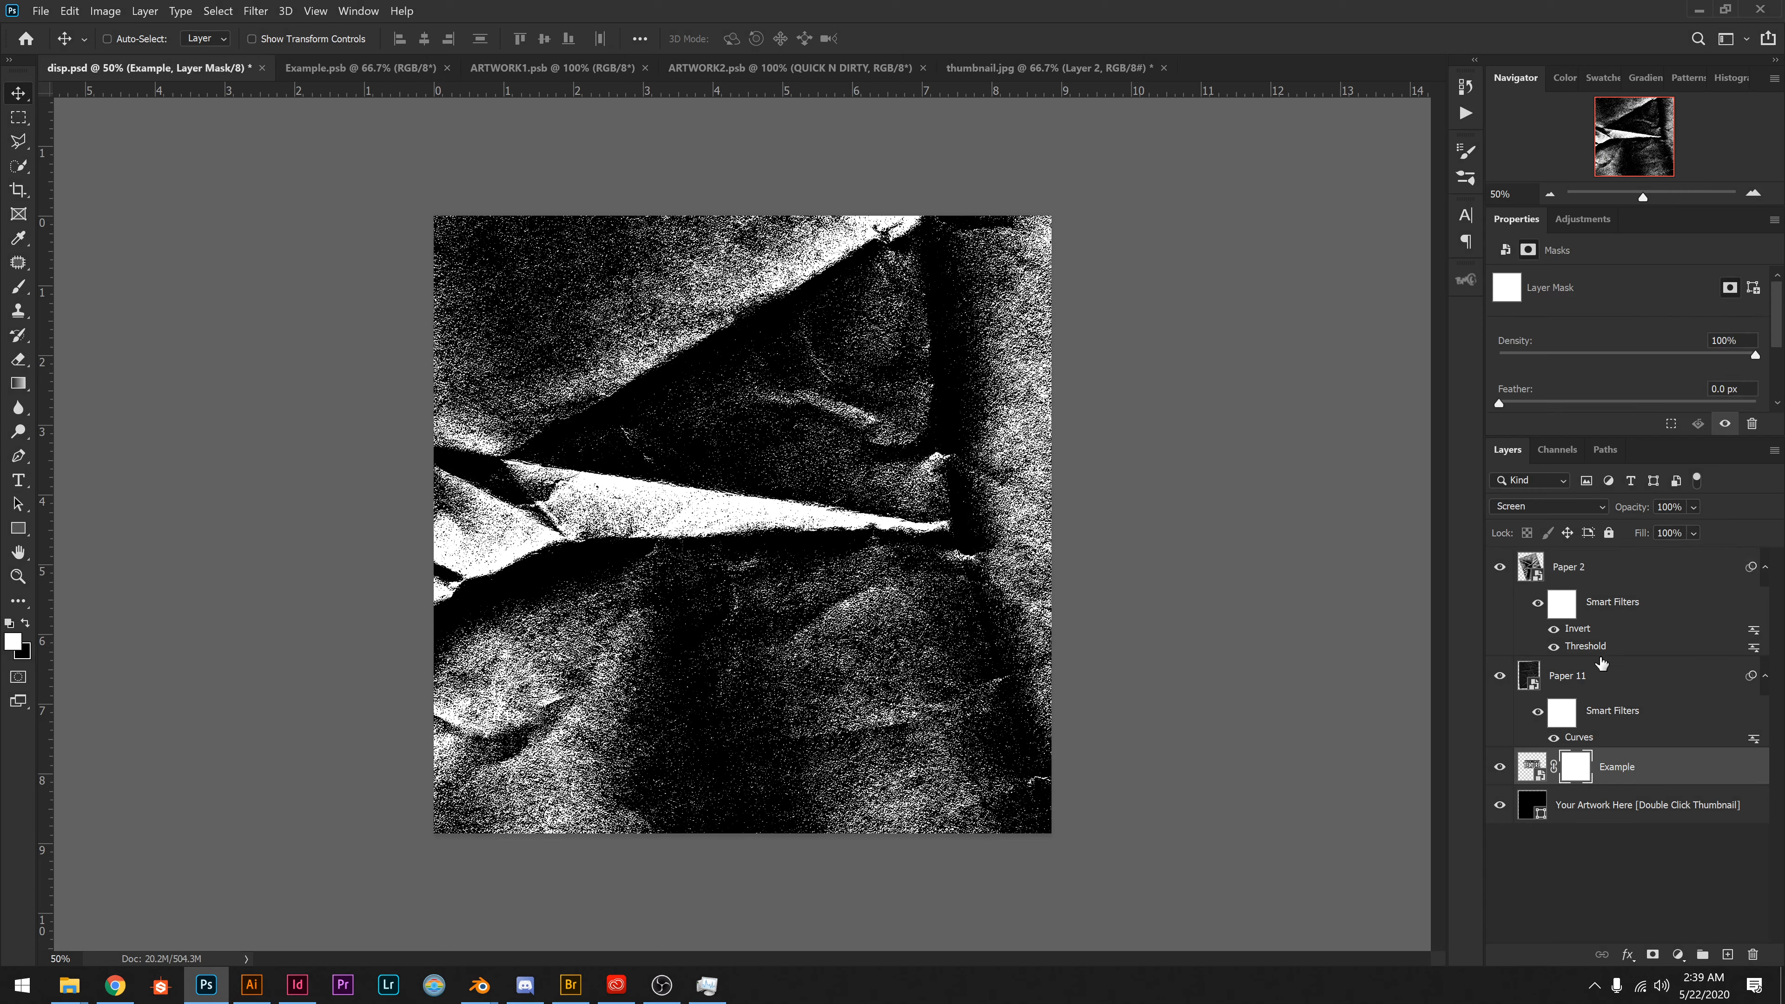
# Select the white areas of Paper 2 with Color Range at fuzziness 99, and hide the Paper 2 layer.
pyautogui.click(1615, 570)
pyautogui.click(218, 11)
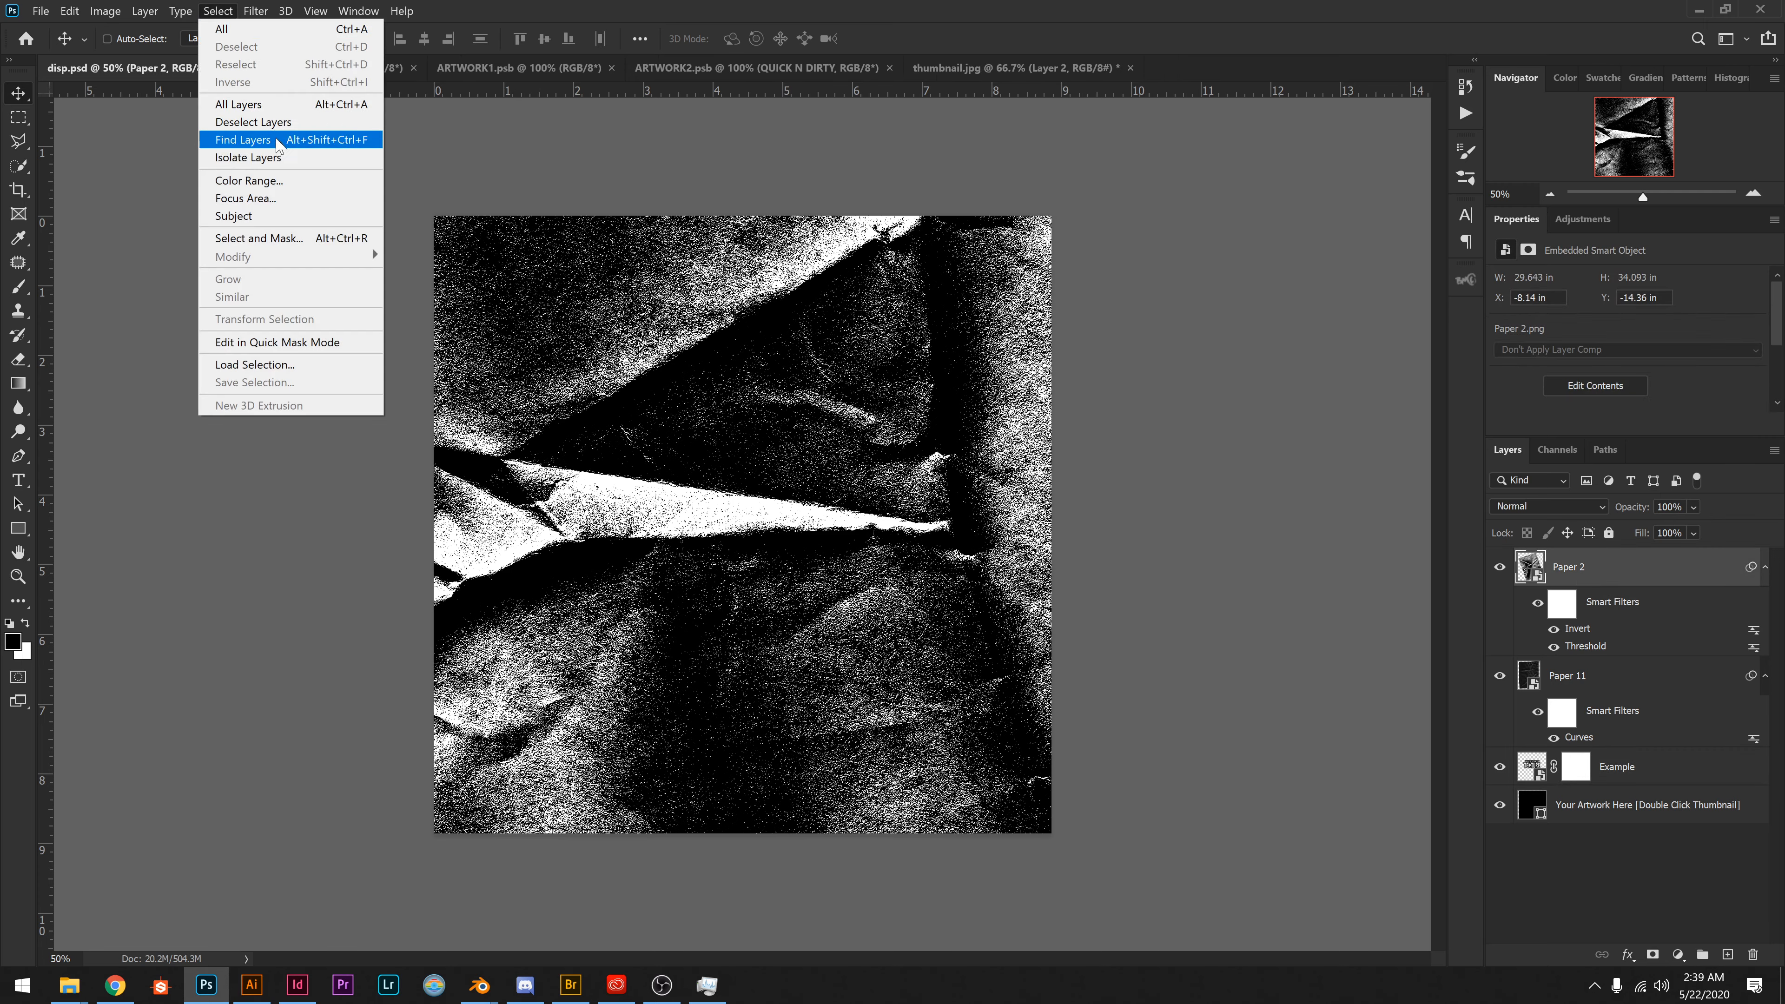
pyautogui.click(281, 179)
pyautogui.click(657, 479)
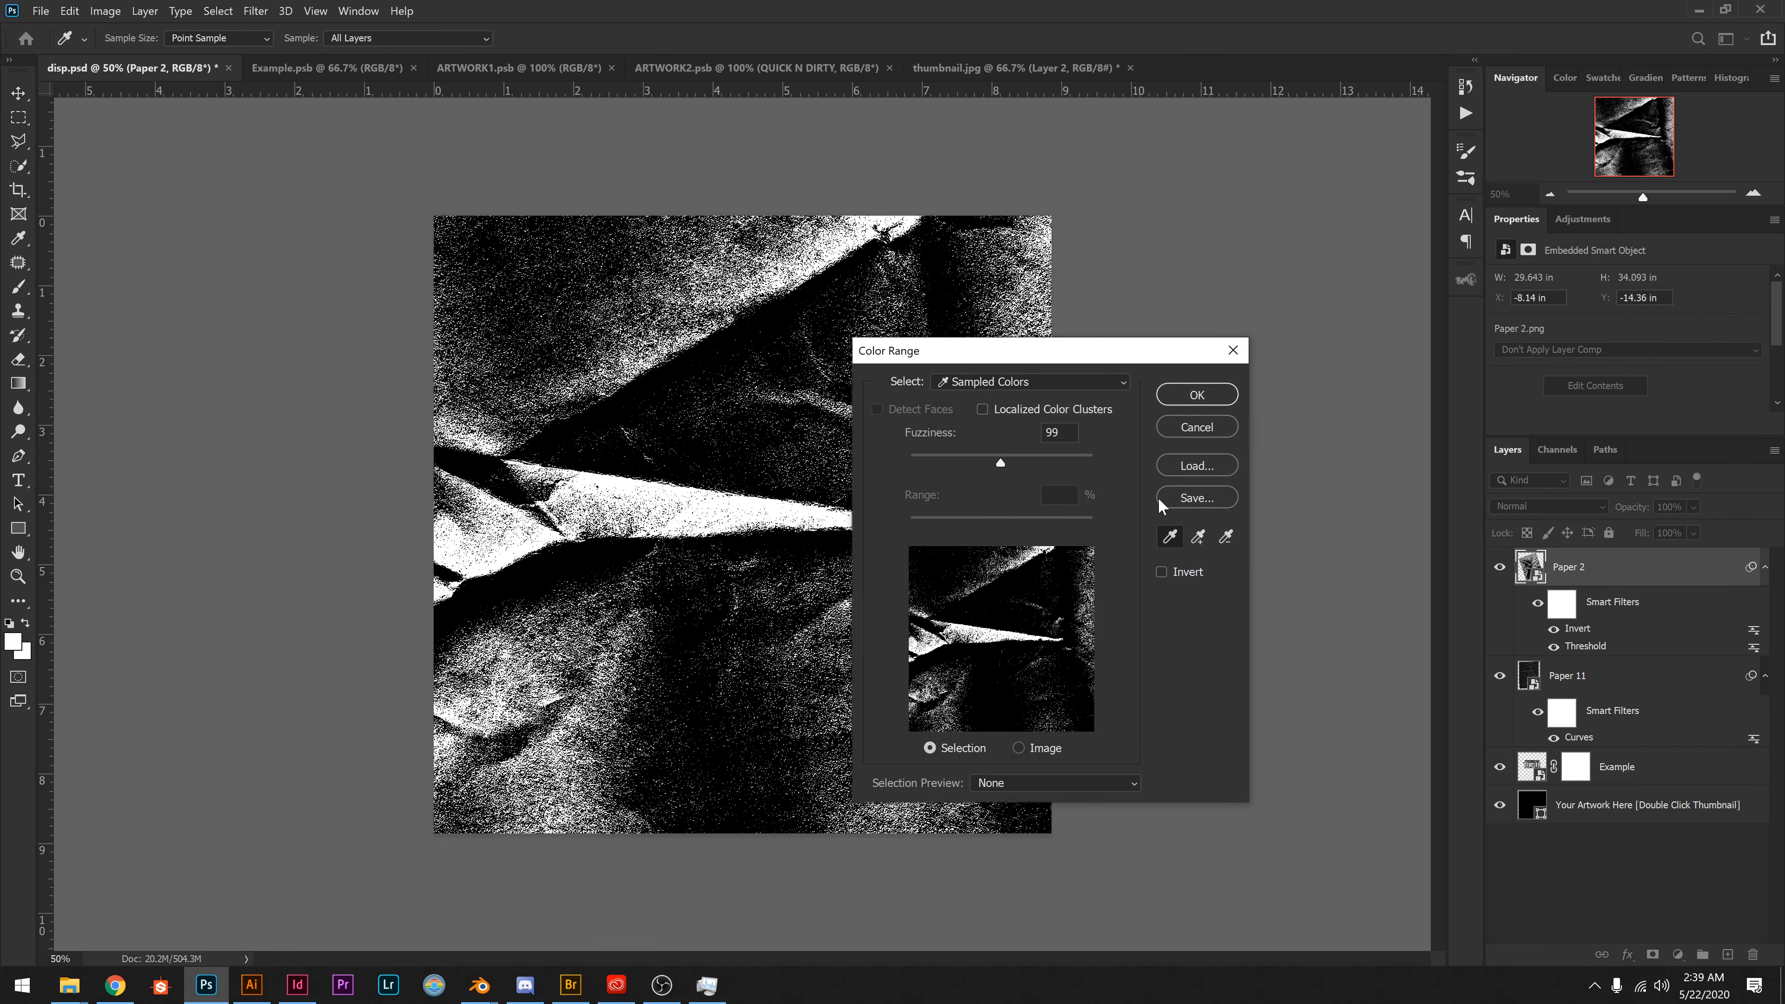
pyautogui.click(1197, 427)
pyautogui.click(1499, 567)
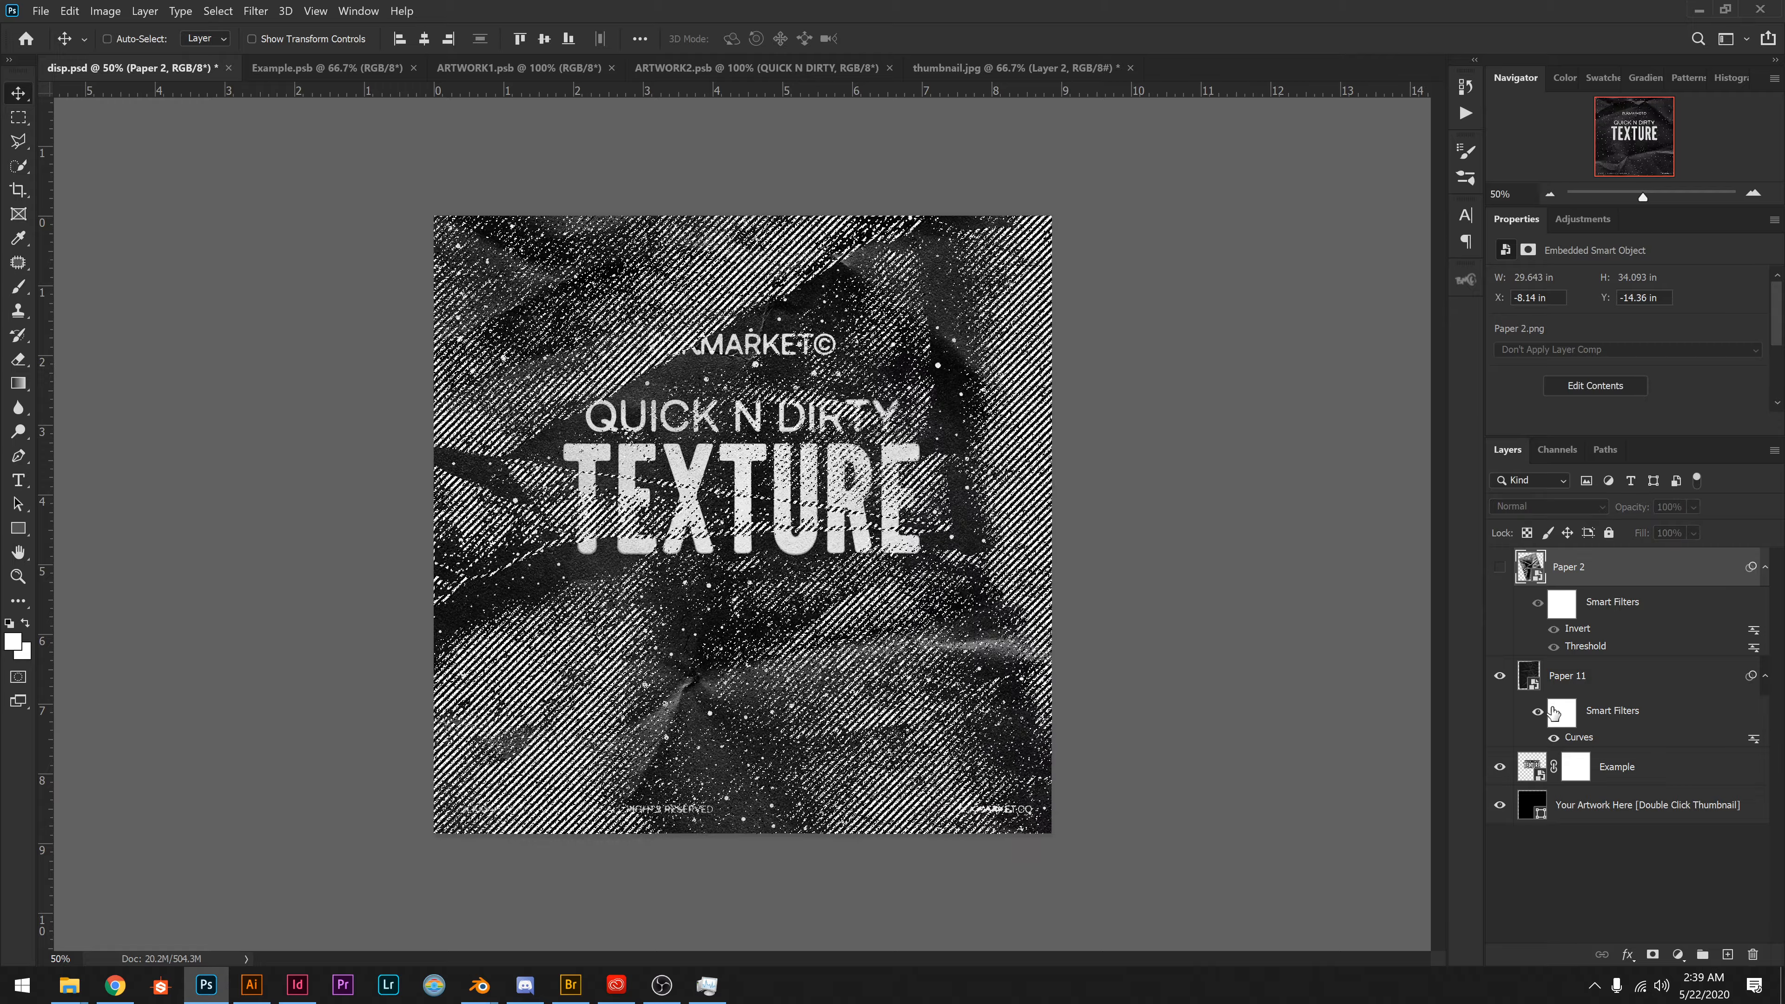
# Paint black on the Example layer's mask within the texture selection, across the word TEXTURE, using a hard round brush reduced from 400 to 150 px.
pyautogui.click(1578, 775)
pyautogui.press('b')
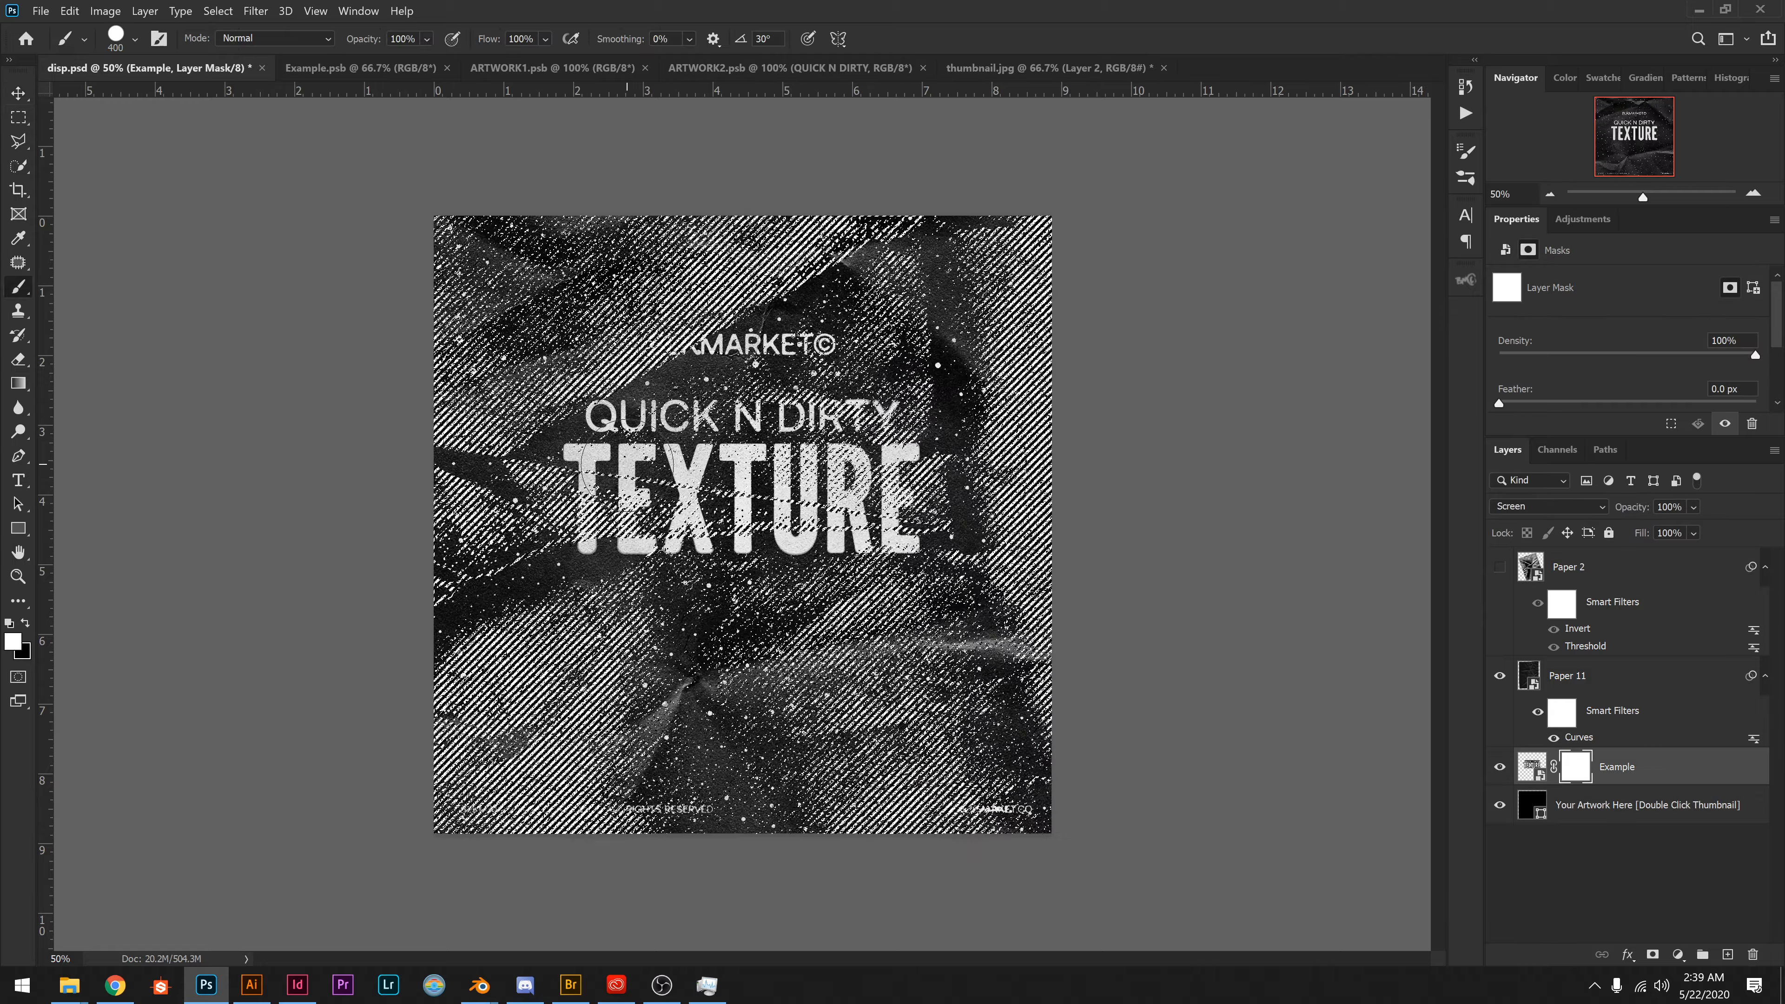
pyautogui.rightClick(738, 486)
pyautogui.click(832, 679)
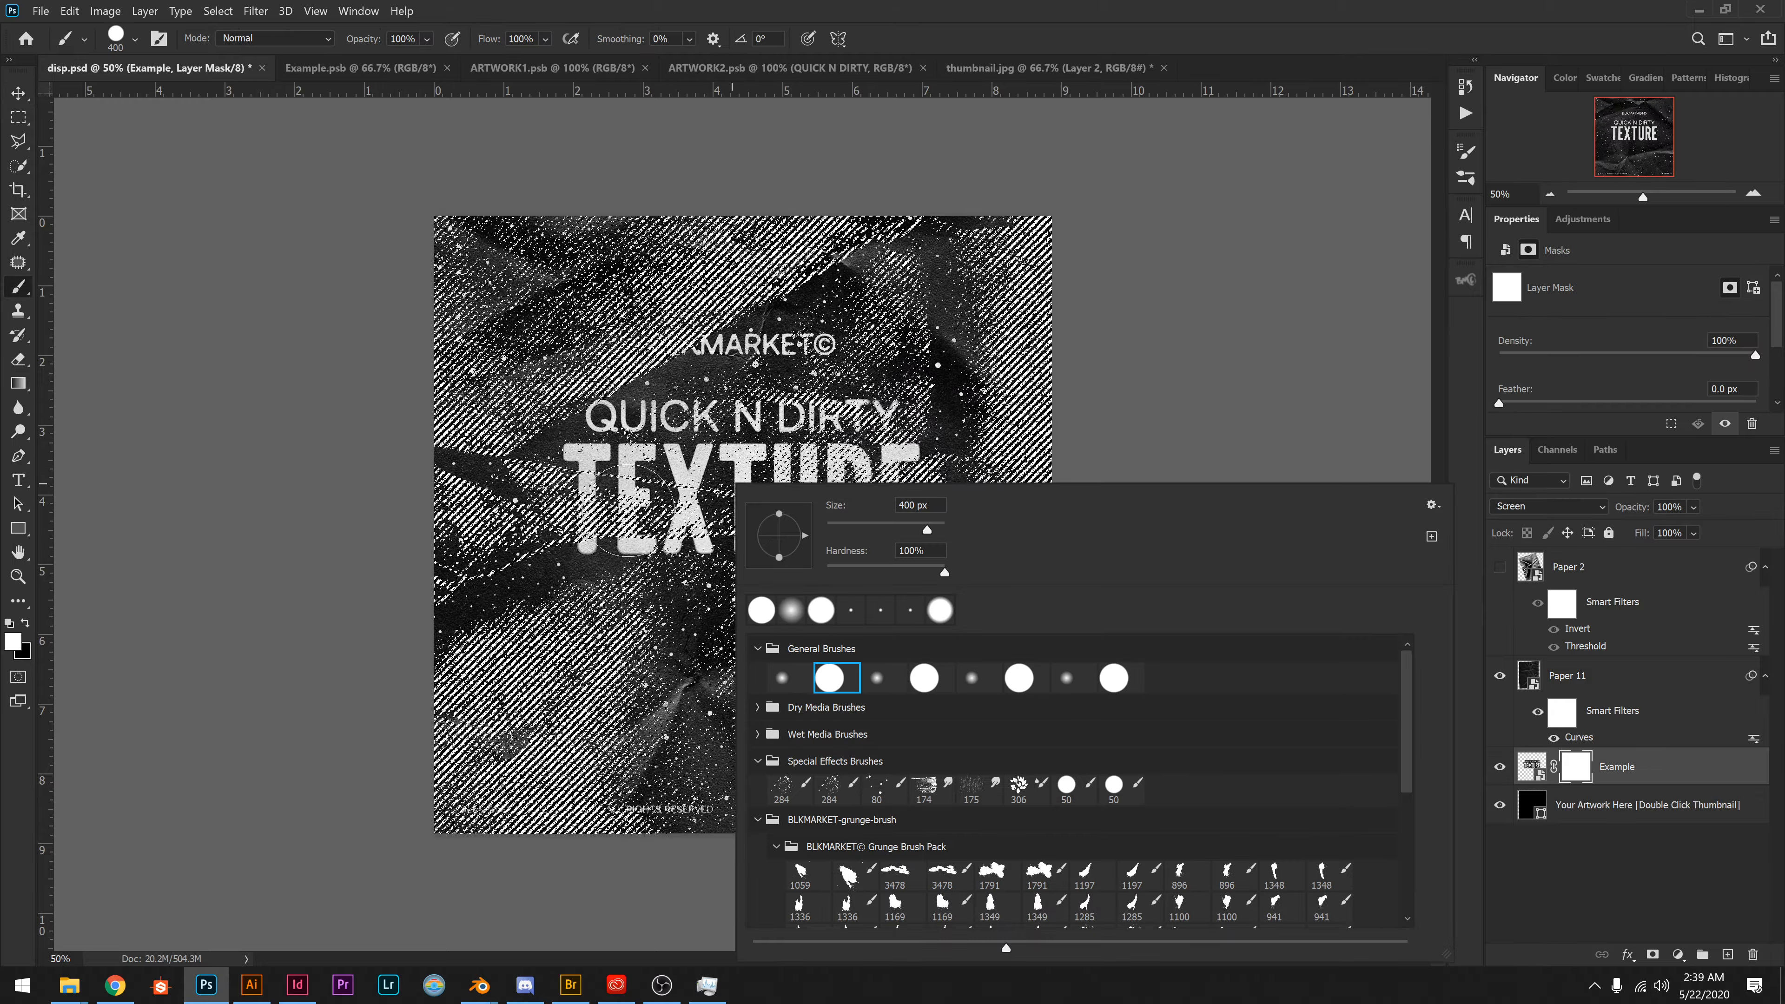
pyautogui.click(629, 495)
pyautogui.press('x')
pyautogui.moveTo(628, 495)
pyautogui.mouseDown()
pyautogui.moveTo(592, 496)
pyautogui.moveTo(744, 494)
pyautogui.moveTo(921, 526)
pyautogui.mouseUp()
pyautogui.press('[')
pyautogui.press('[')
pyautogui.press('[')
pyautogui.press('[')
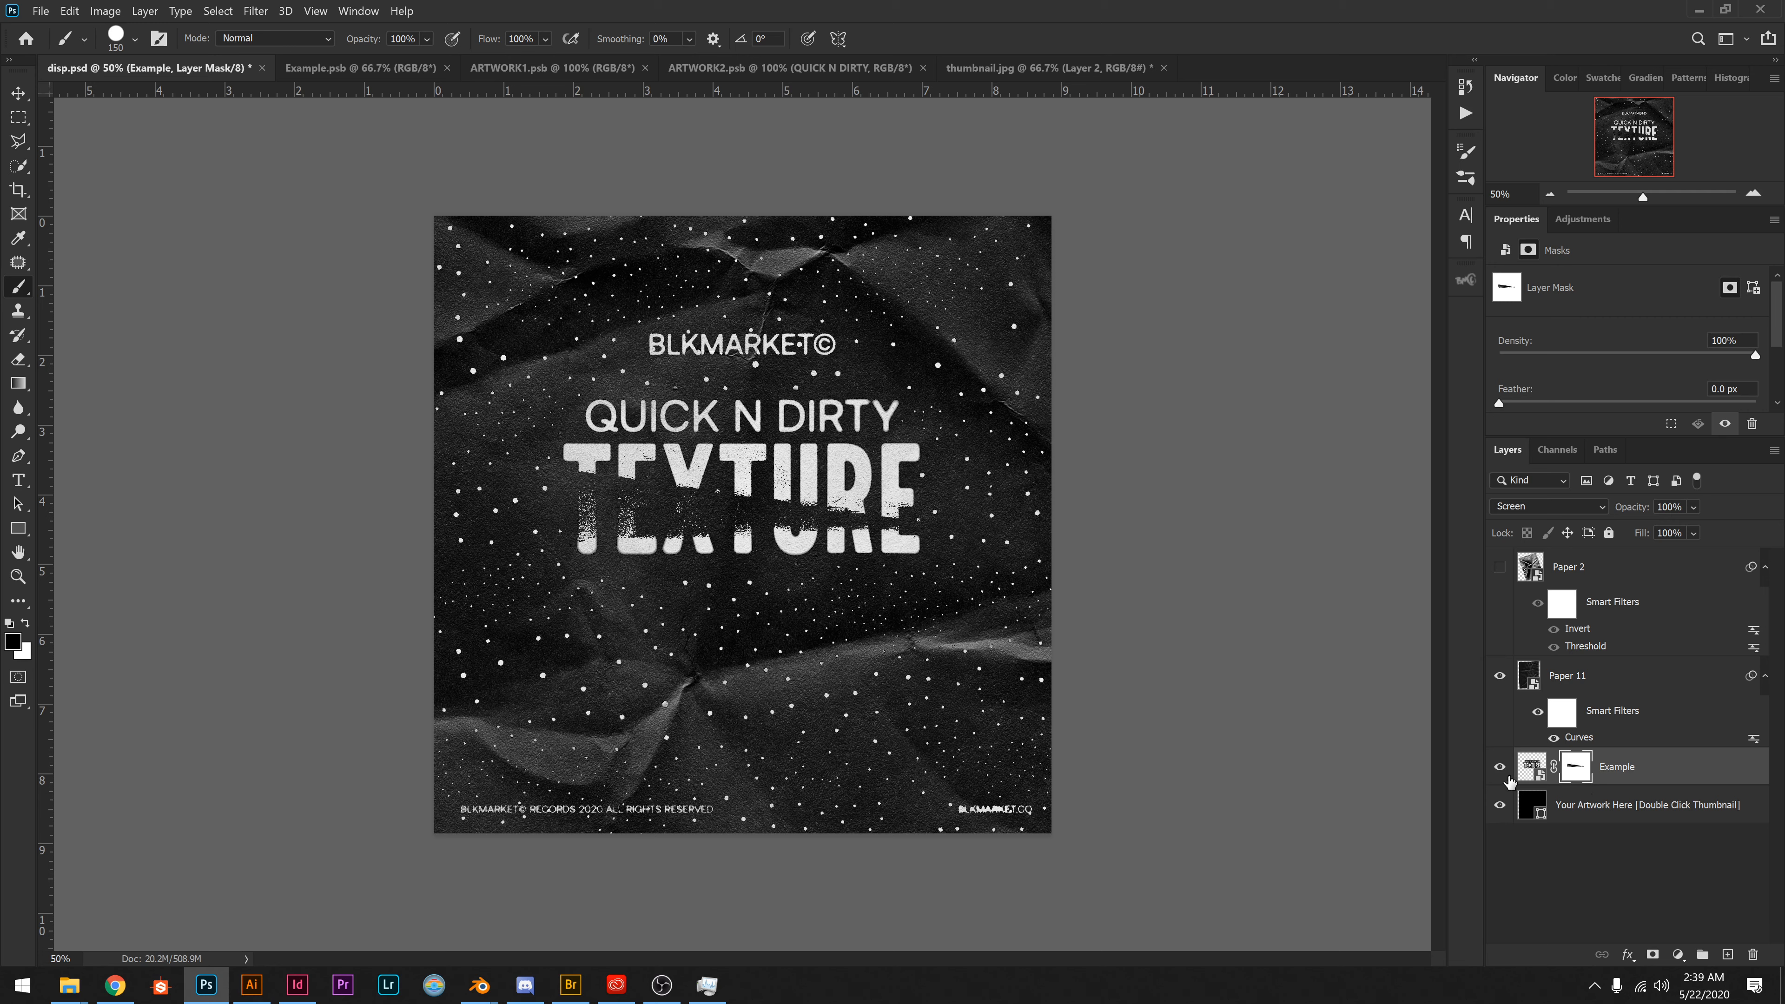
# Set the blend mode of the Paper 11 layer to Normal.
pyautogui.click(1625, 679)
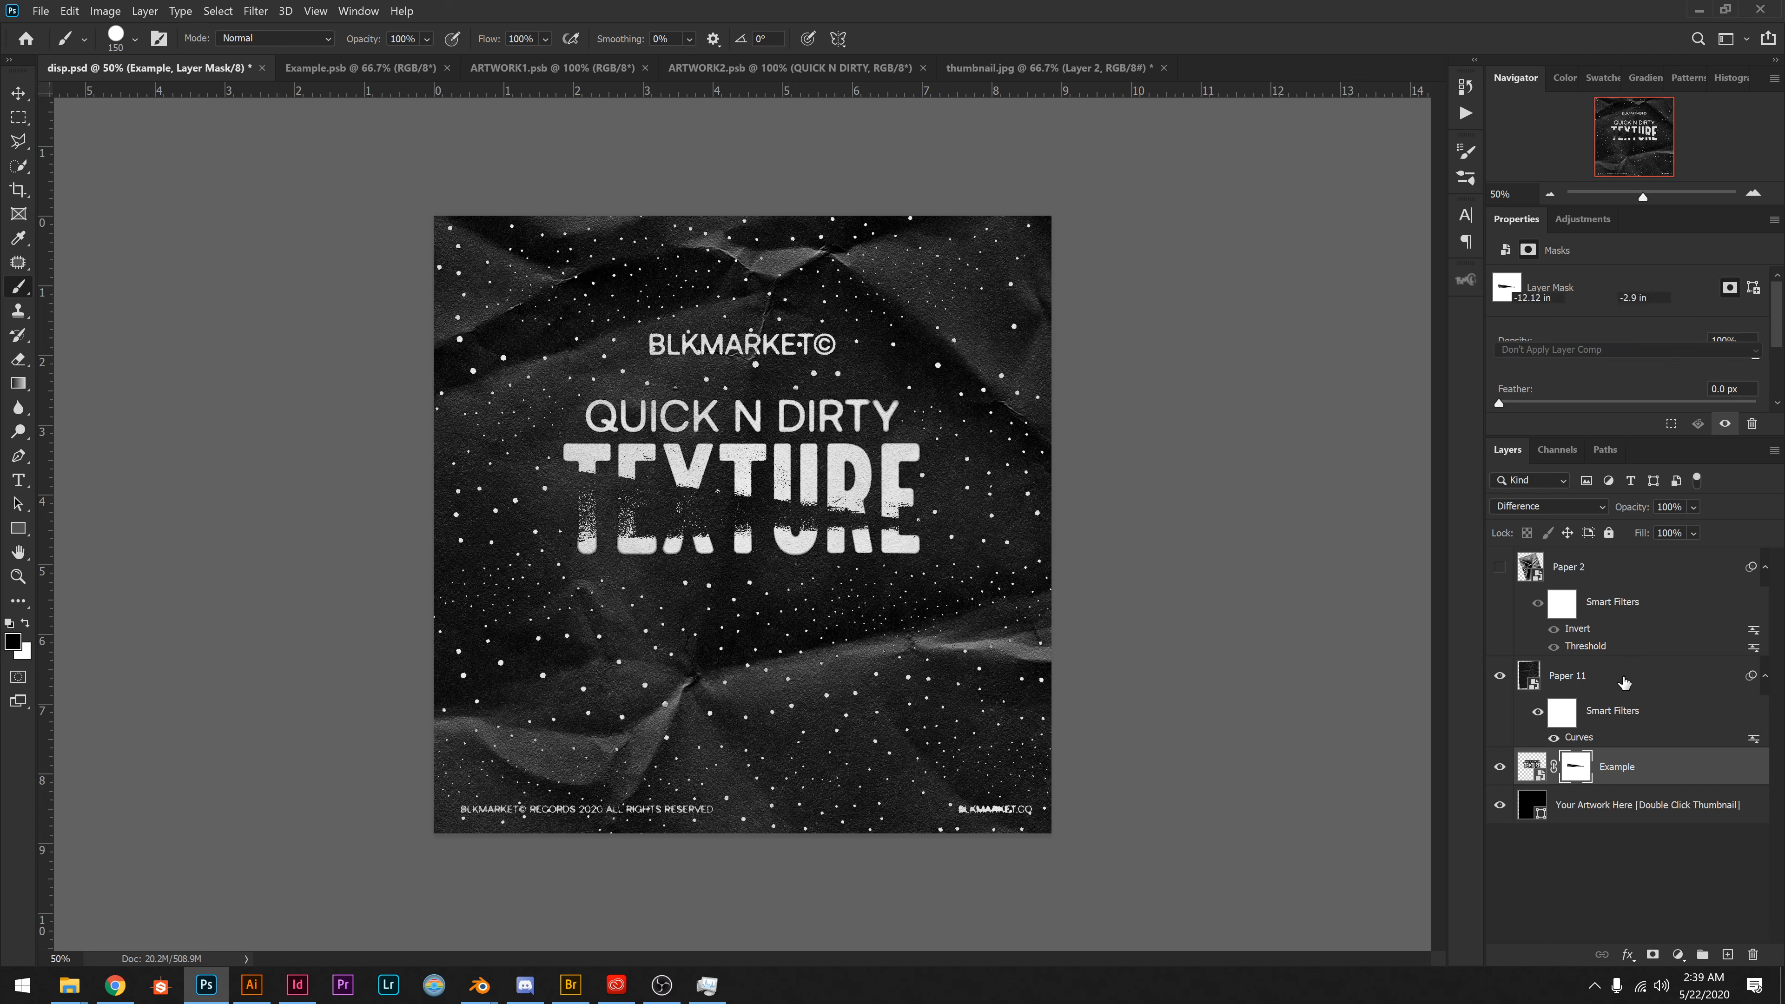
pyautogui.click(1528, 506)
pyautogui.click(1518, 515)
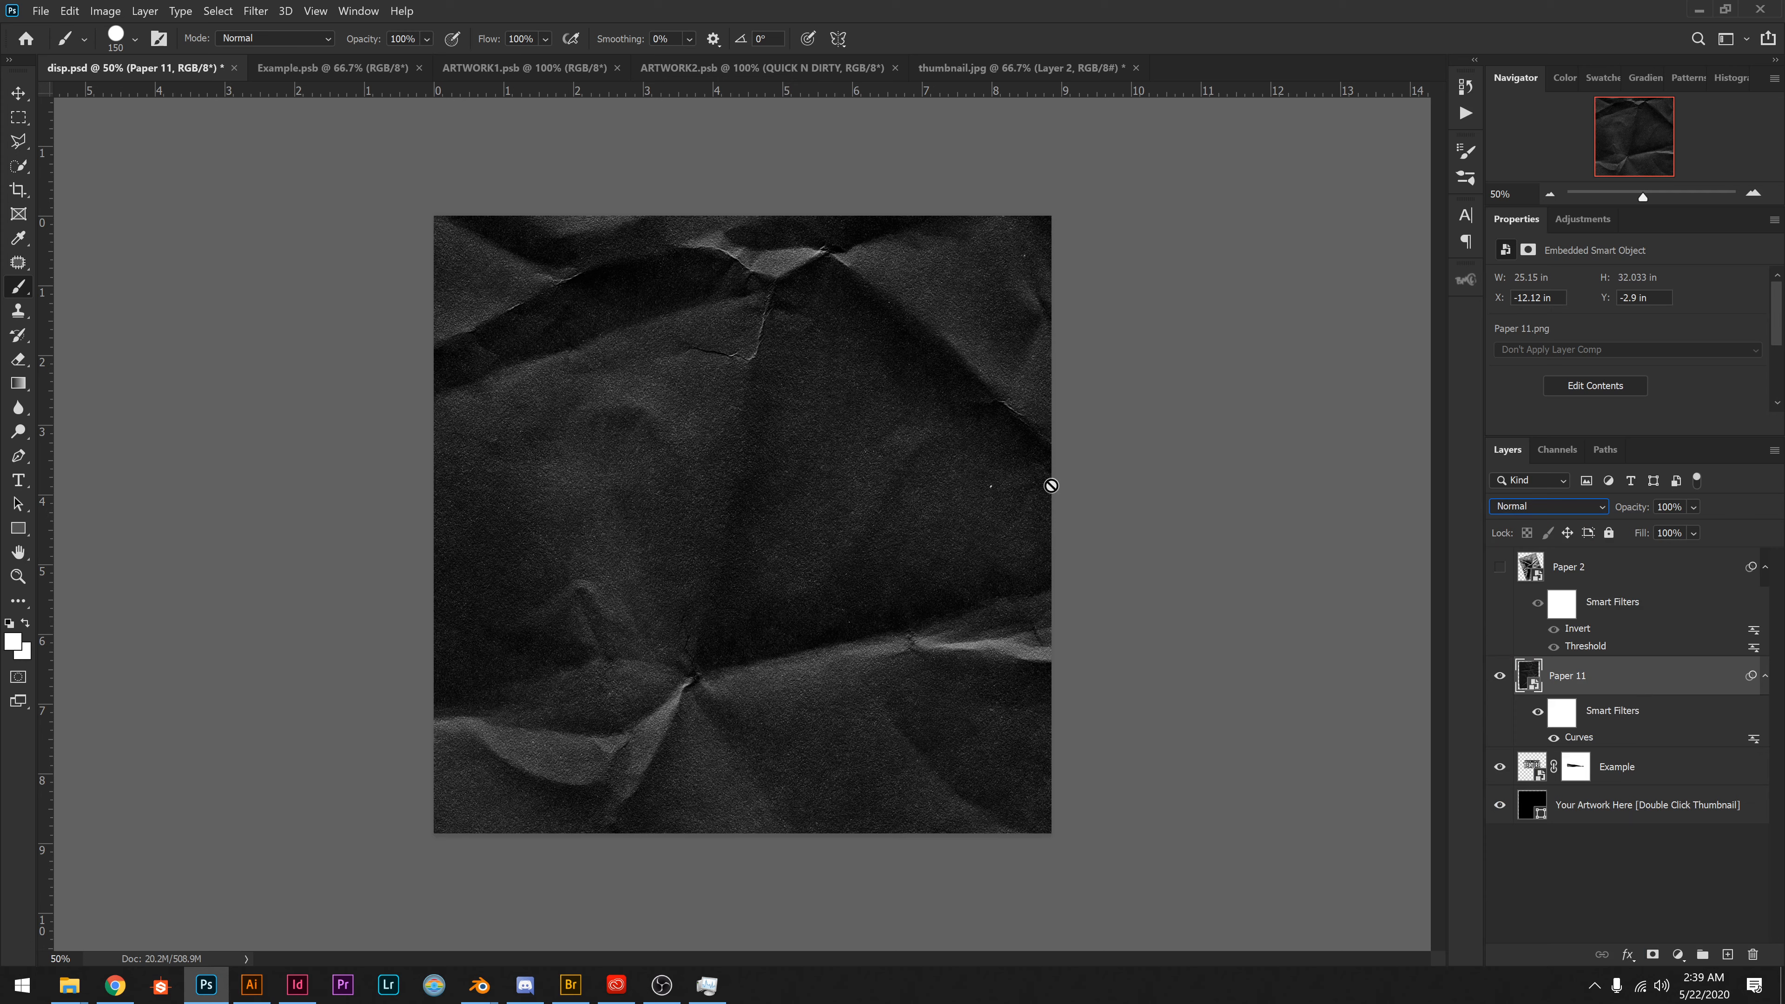
# Reposition Paper 11 to about X -11 in, Y -5.85 in so its creases cross the title area, lowering its fill as a guide and restoring it to 100%.
pyautogui.press('v')
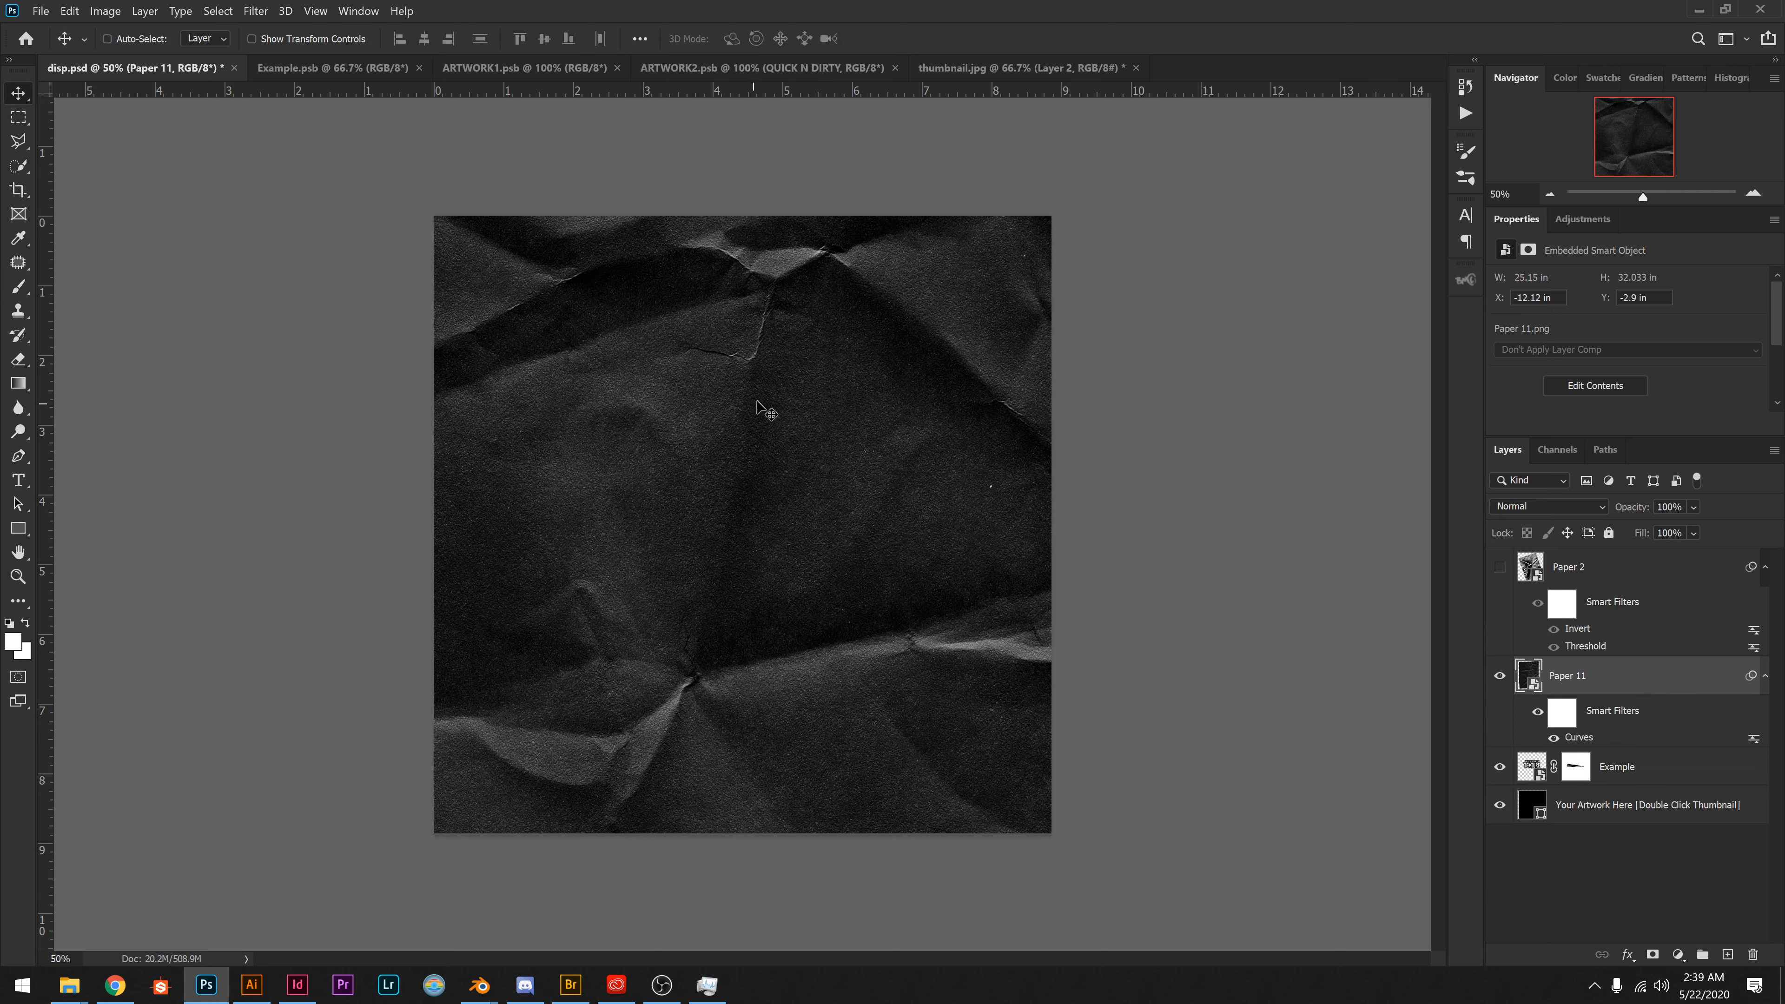
pyautogui.moveTo(837, 386)
pyautogui.mouseDown()
pyautogui.moveTo(822, 485)
pyautogui.moveTo(1204, 647)
pyautogui.mouseUp()
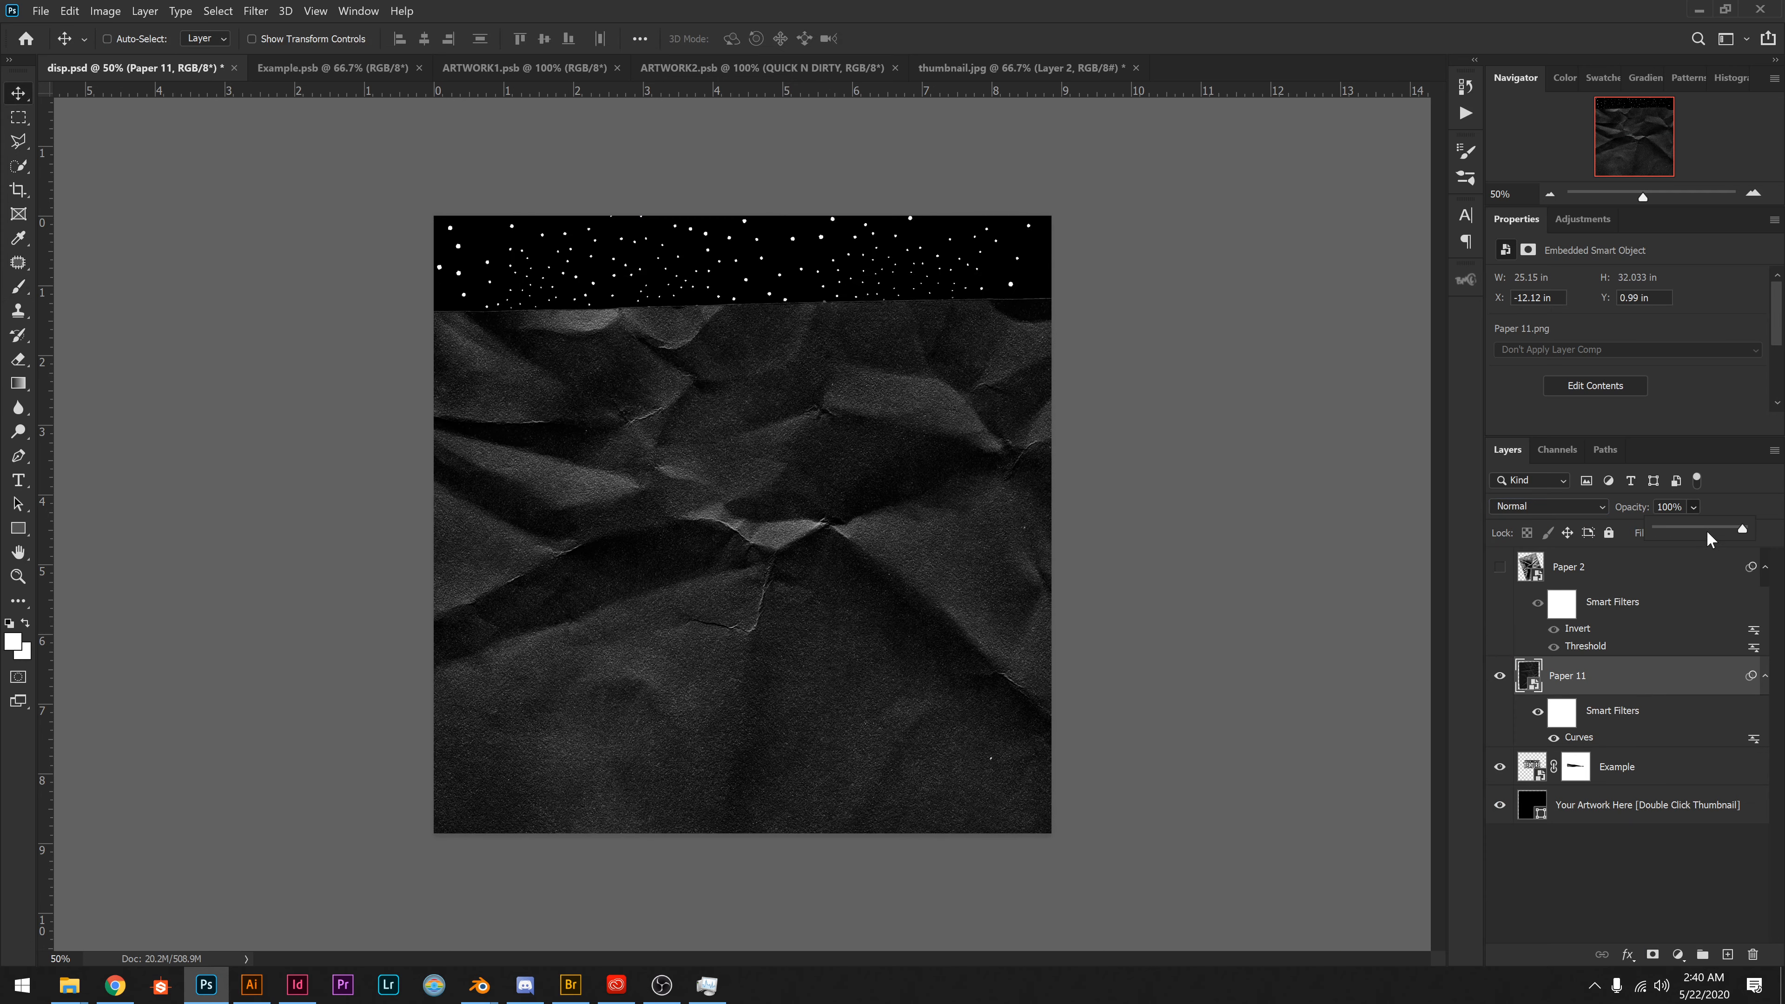
pyautogui.click(1706, 530)
pyautogui.moveTo(943, 669); pyautogui.dragTo(941, 348)
pyautogui.moveTo(846, 566); pyautogui.dragTo(846, 383)
pyautogui.moveTo(807, 534); pyautogui.dragTo(946, 583)
pyautogui.click(1693, 507)
pyautogui.moveTo(1723, 529); pyautogui.dragTo(1762, 545)
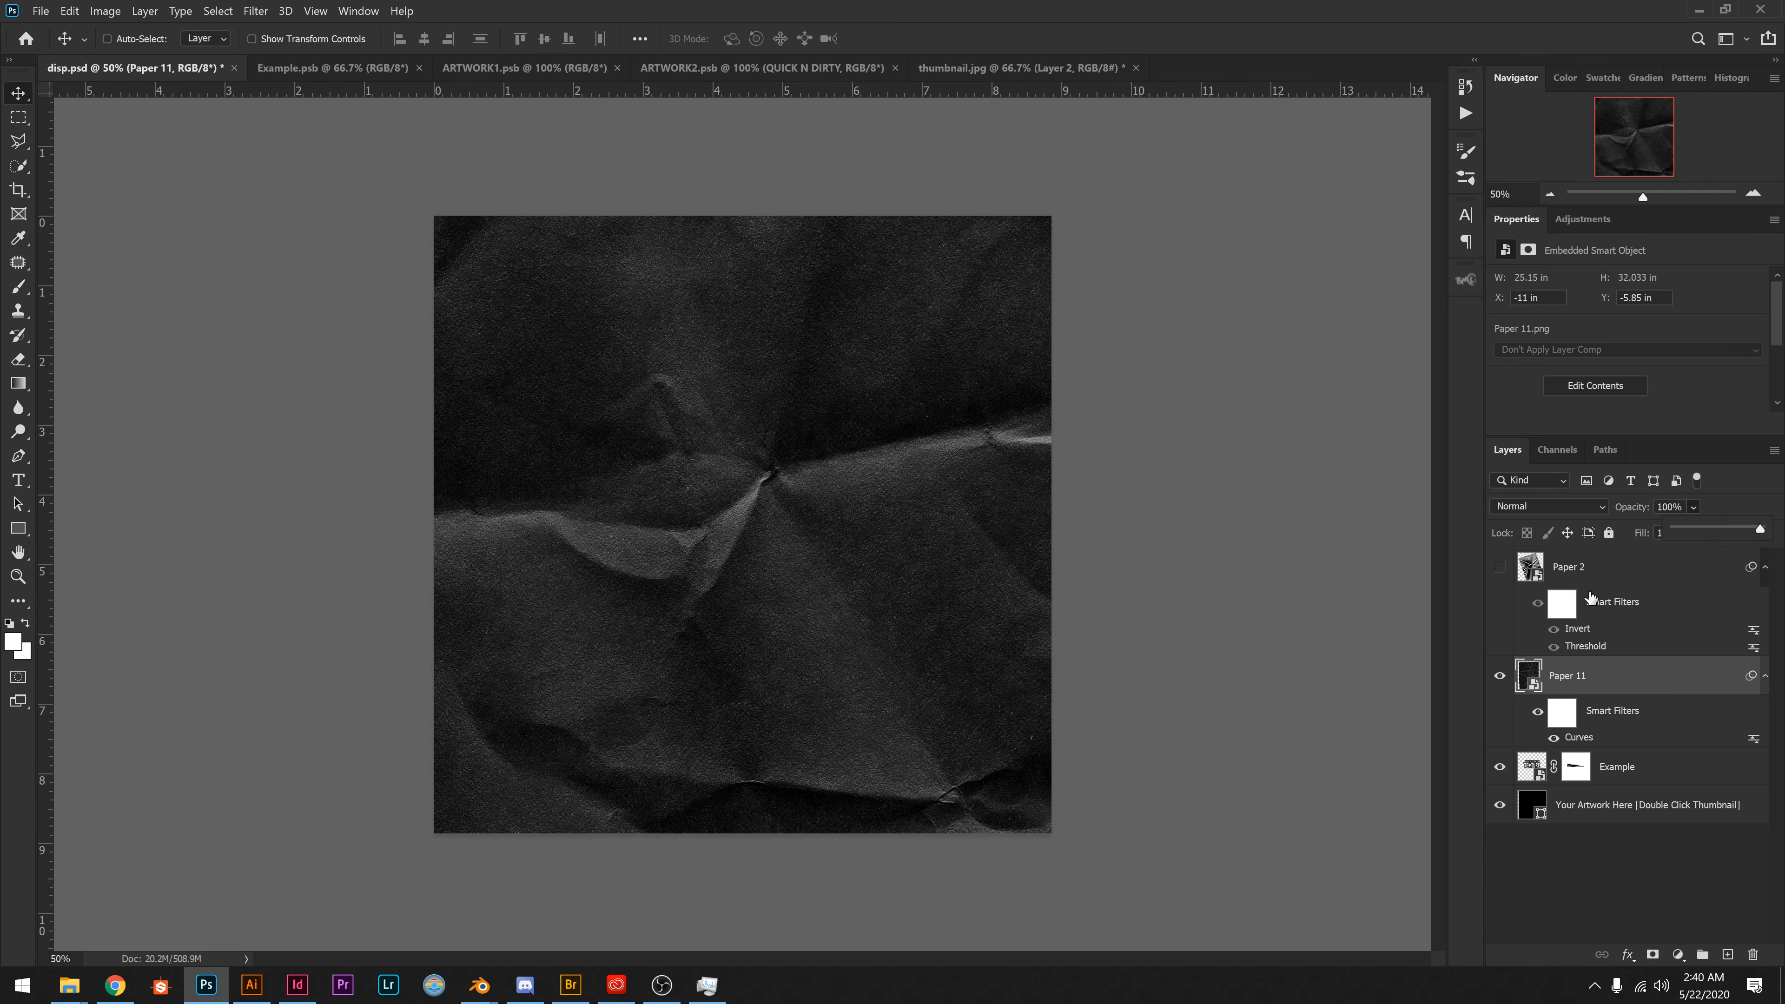
pyautogui.click(1575, 499)
# Stamp all visible layers into a new layer above Paper 11 and apply a Gaussian Blur with a 10-pixel radius.
pyautogui.press('ctrl')
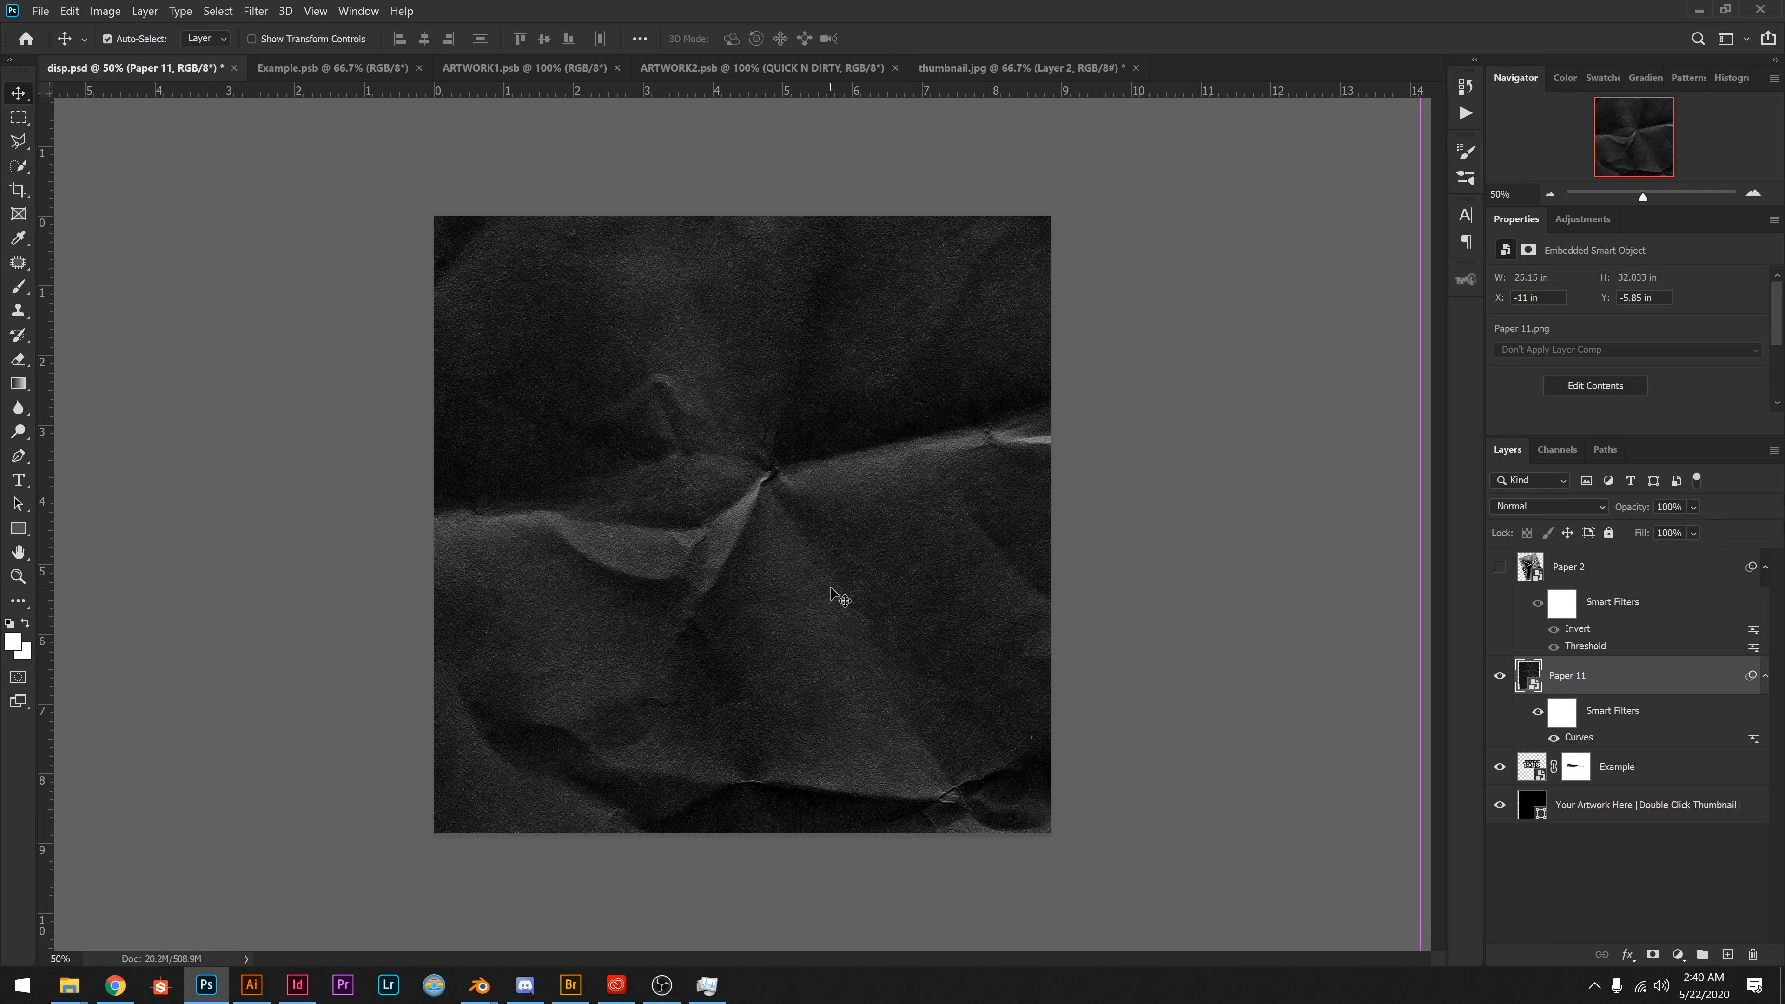
pyautogui.hotkey('ctrl', 'shift', 'alt', 'e')
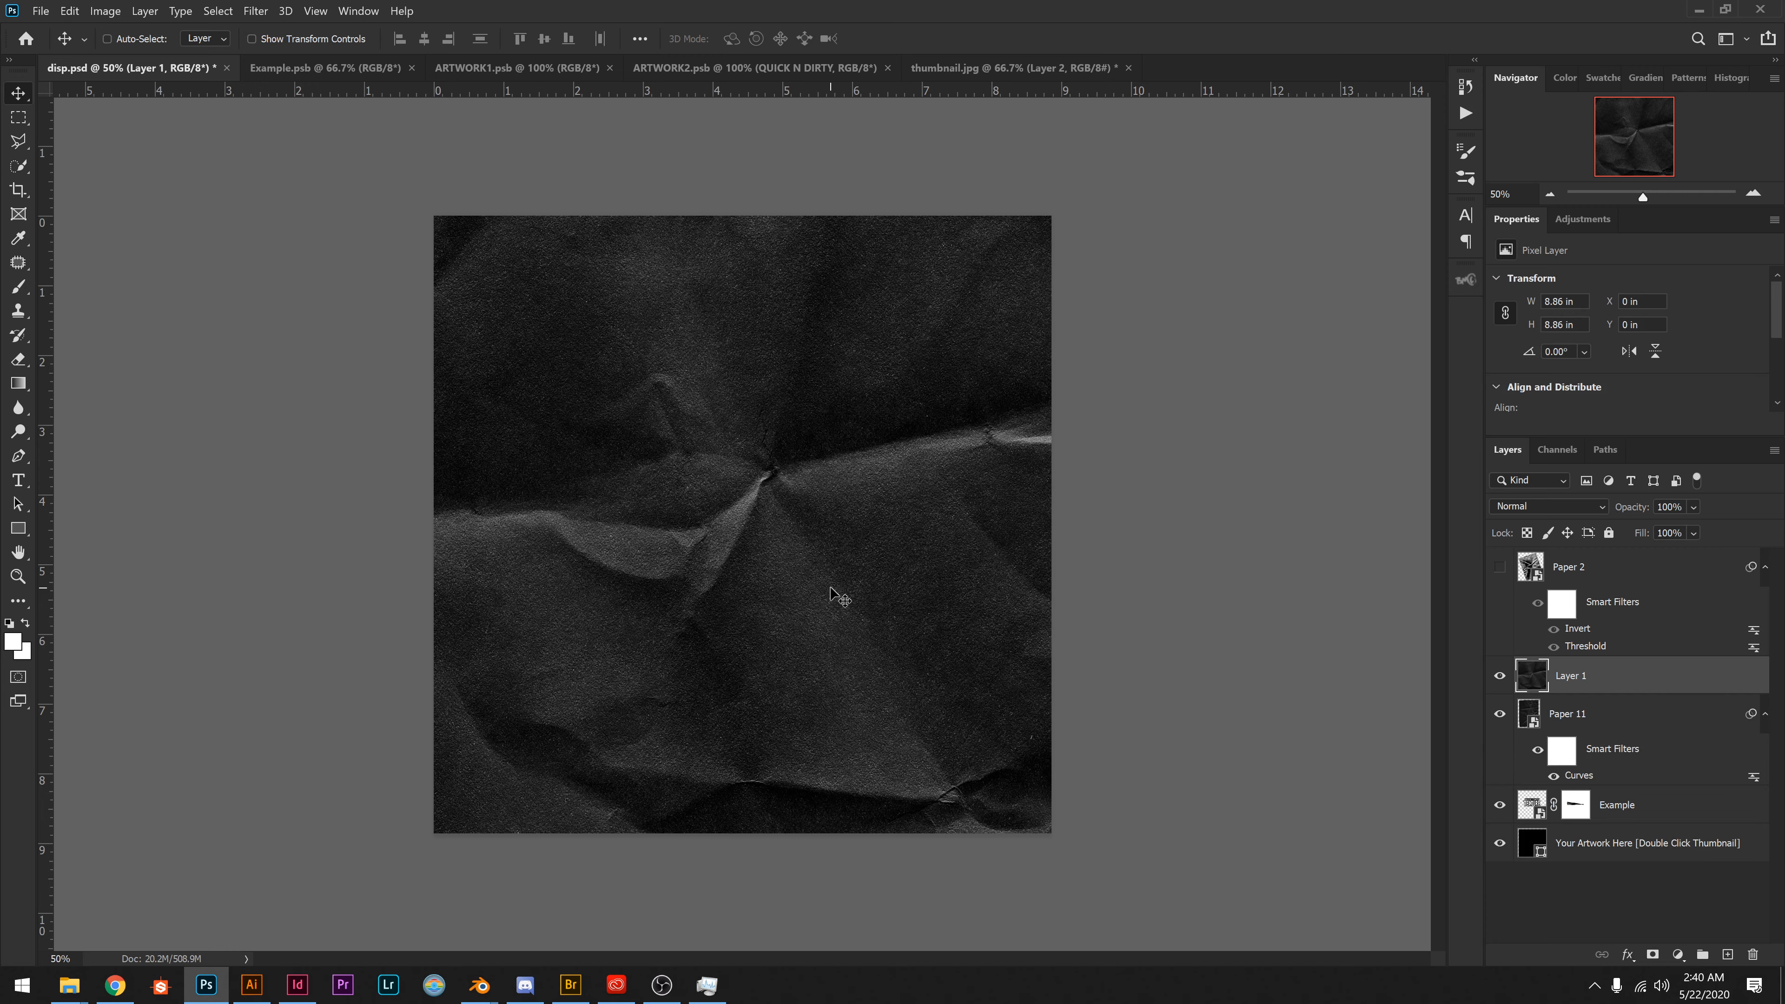
pyautogui.click(256, 11)
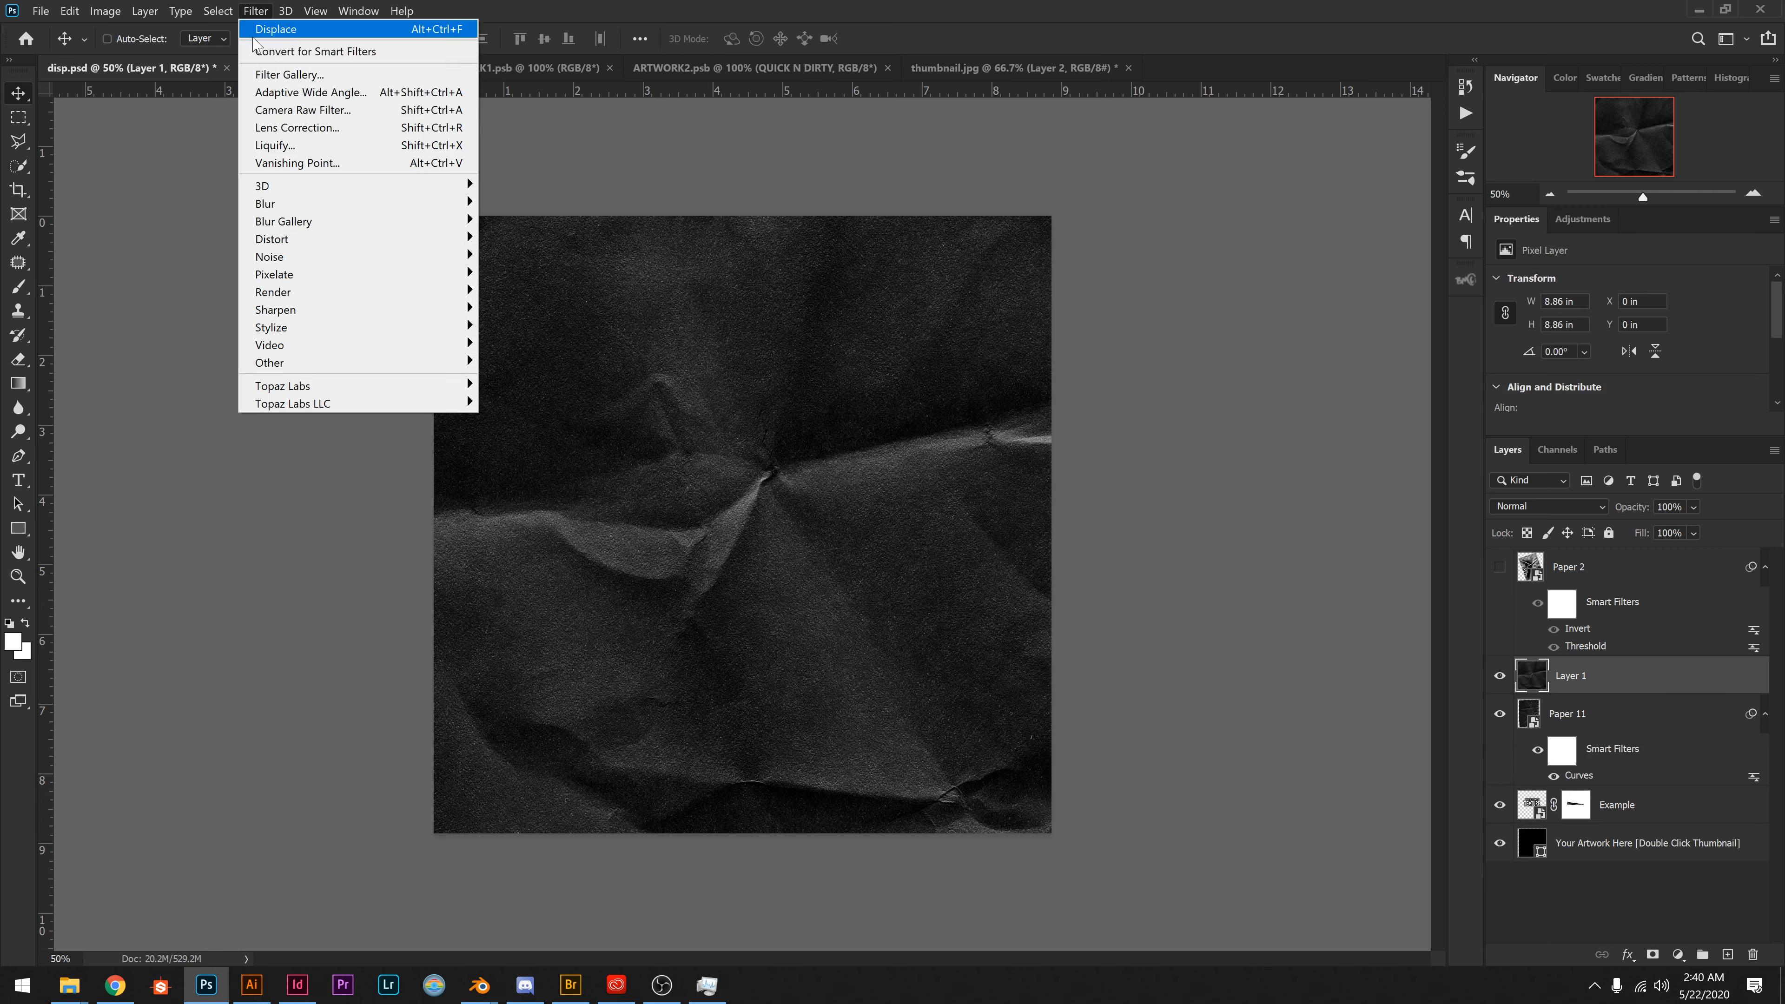
pyautogui.moveTo(271, 187)
pyautogui.click(562, 276)
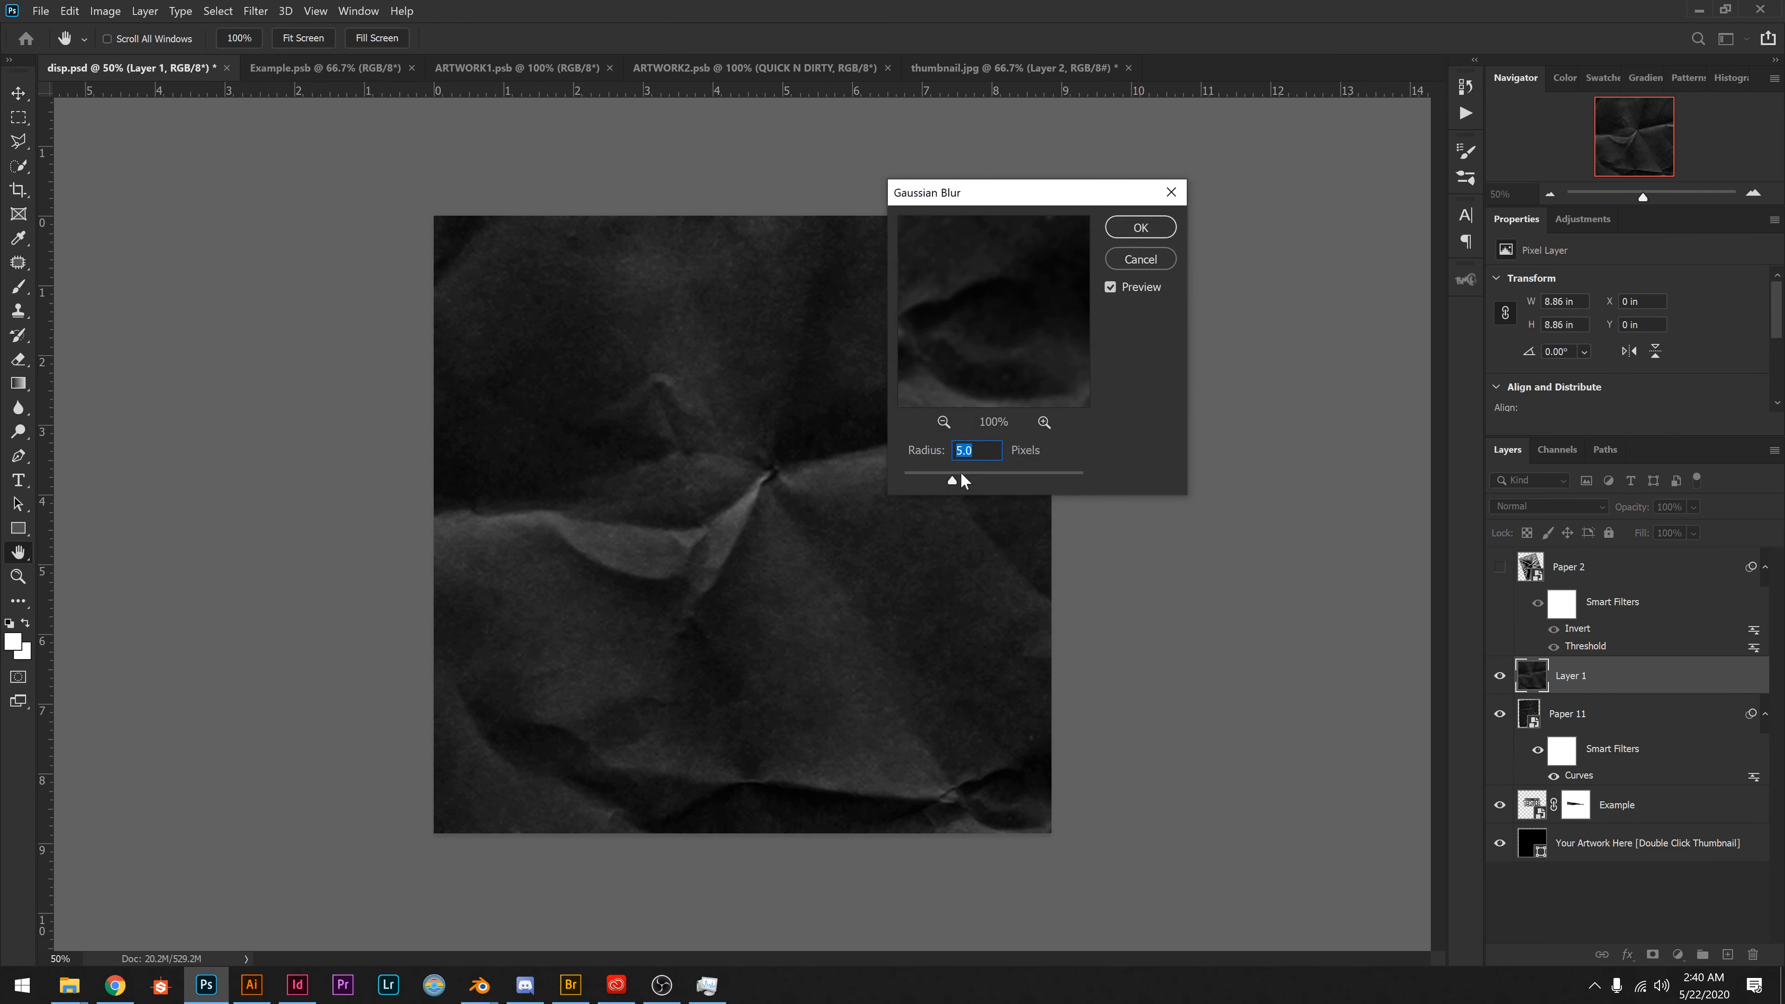
pyautogui.write('10')
pyautogui.press('Return')
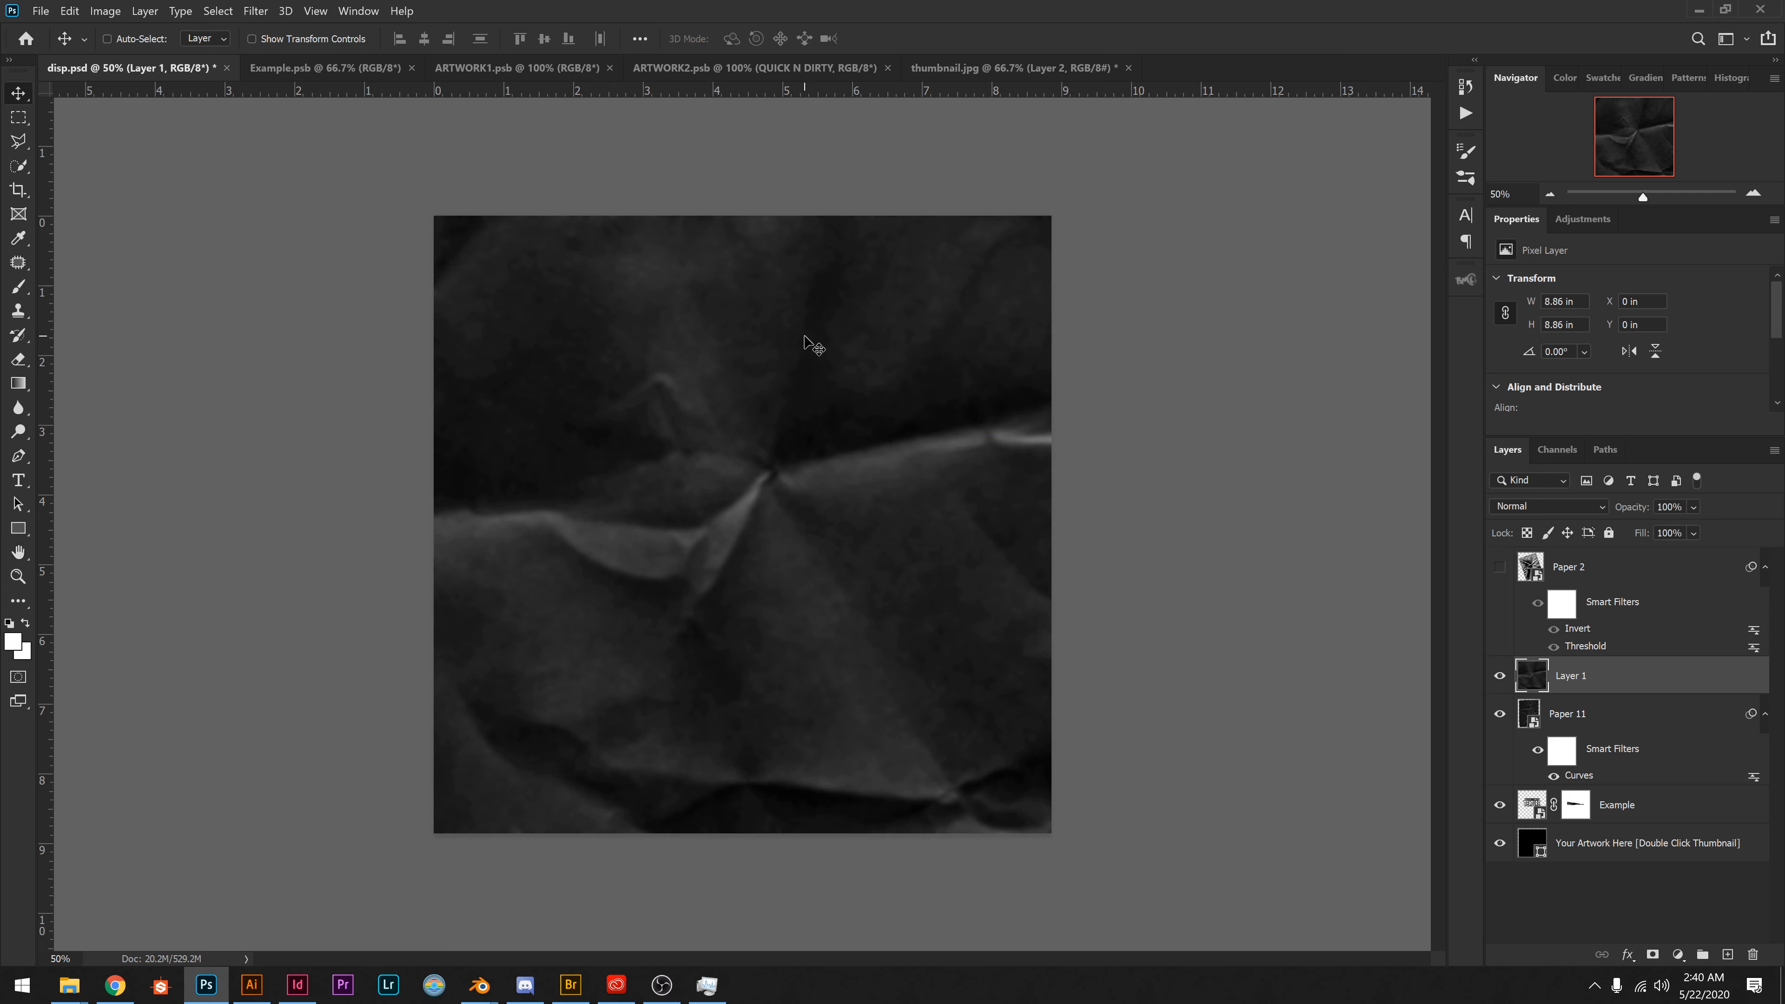
# Lighten the blurred layer's blacks with Levels by raising the black output level to 54.
pyautogui.hotkey('ctrl', 'l')
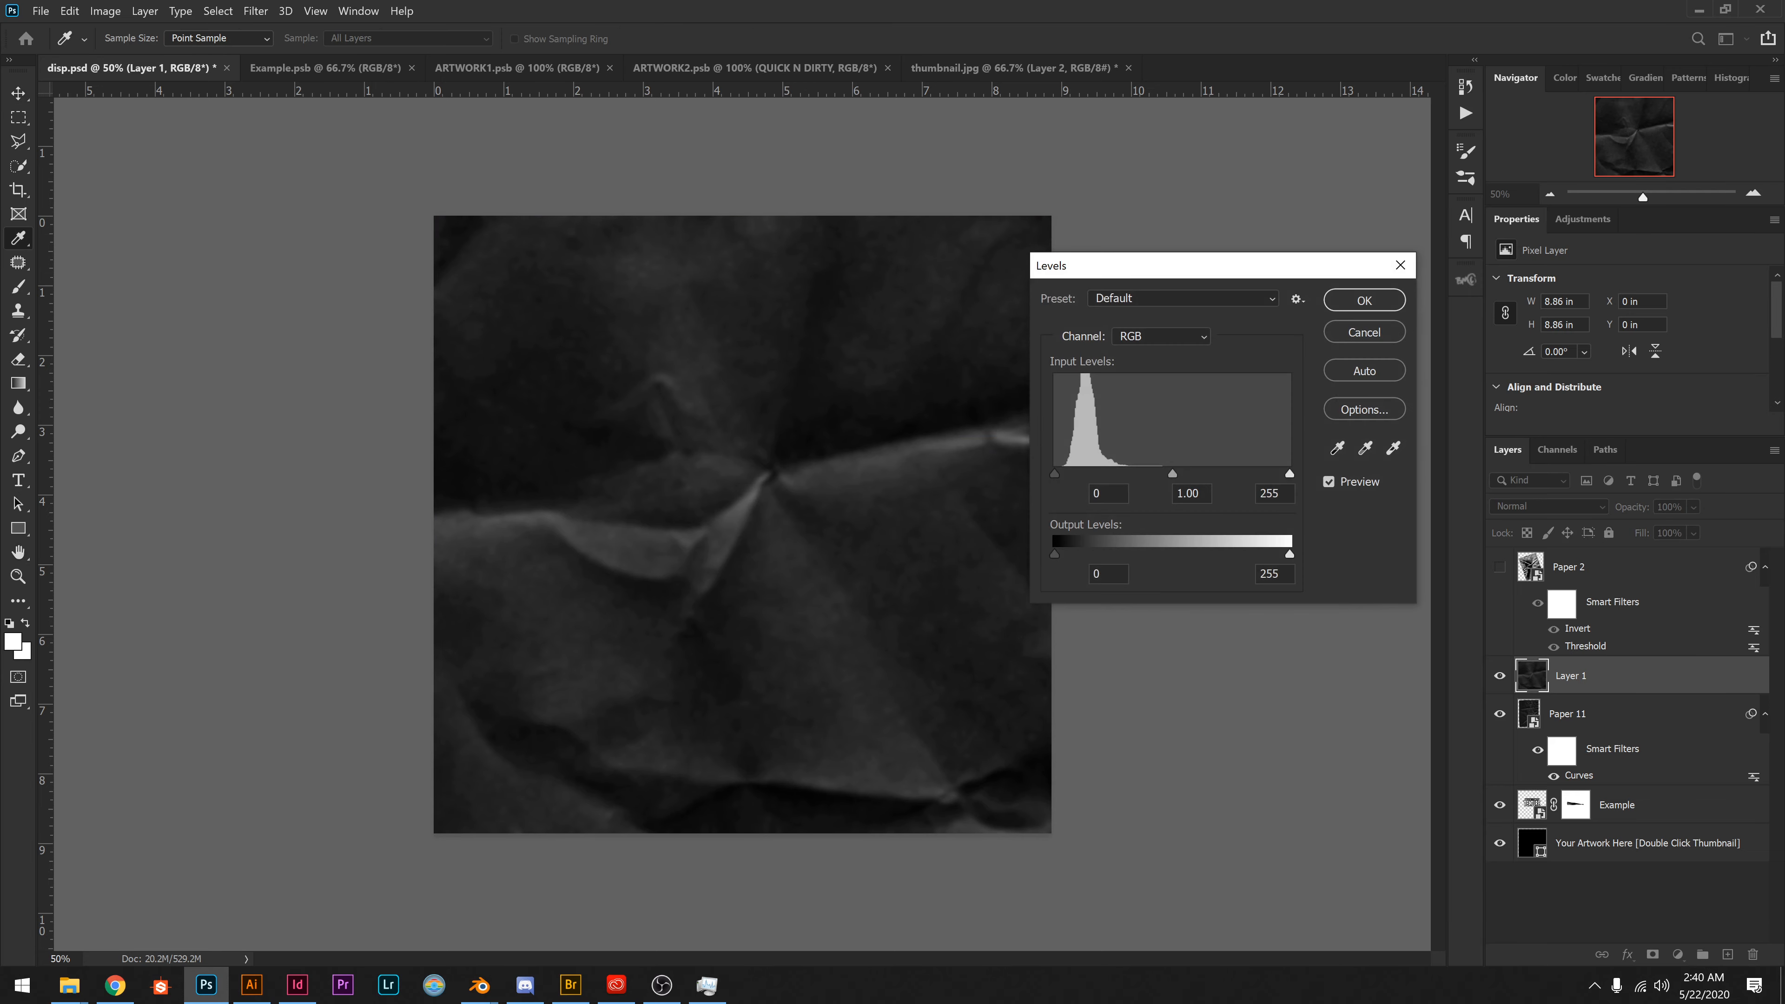
pyautogui.moveTo(1053, 552); pyautogui.dragTo(1106, 551)
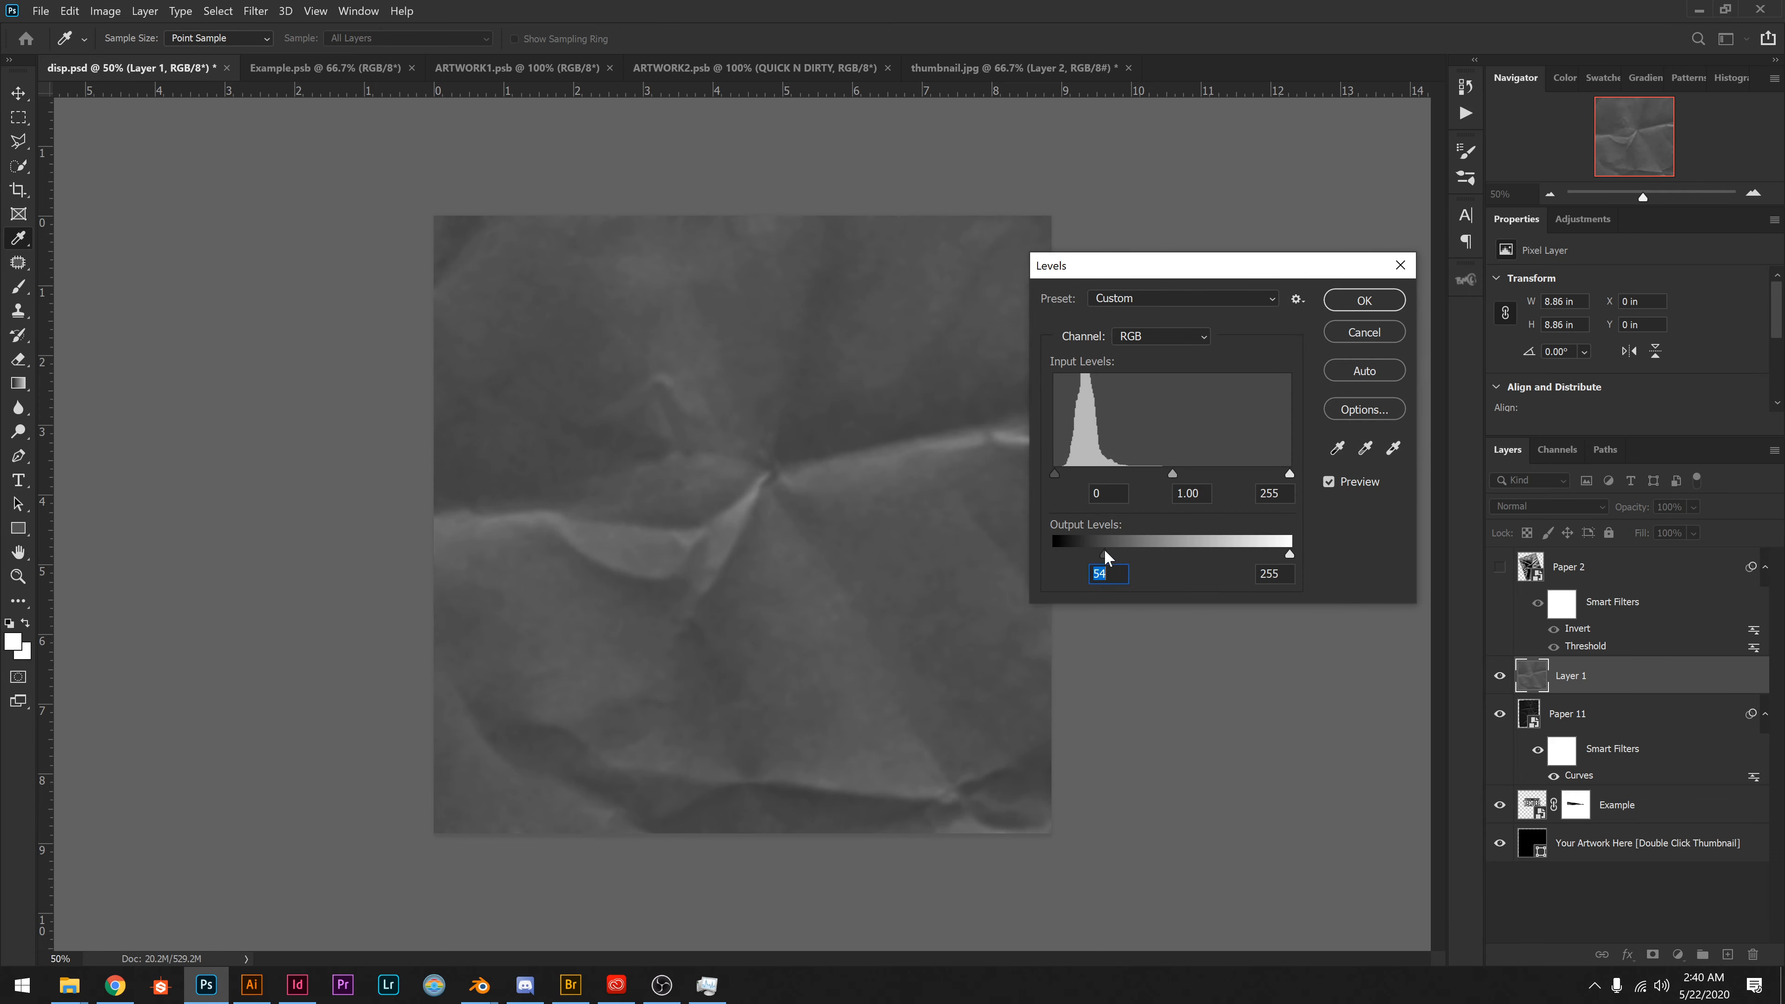
pyautogui.press('Return')
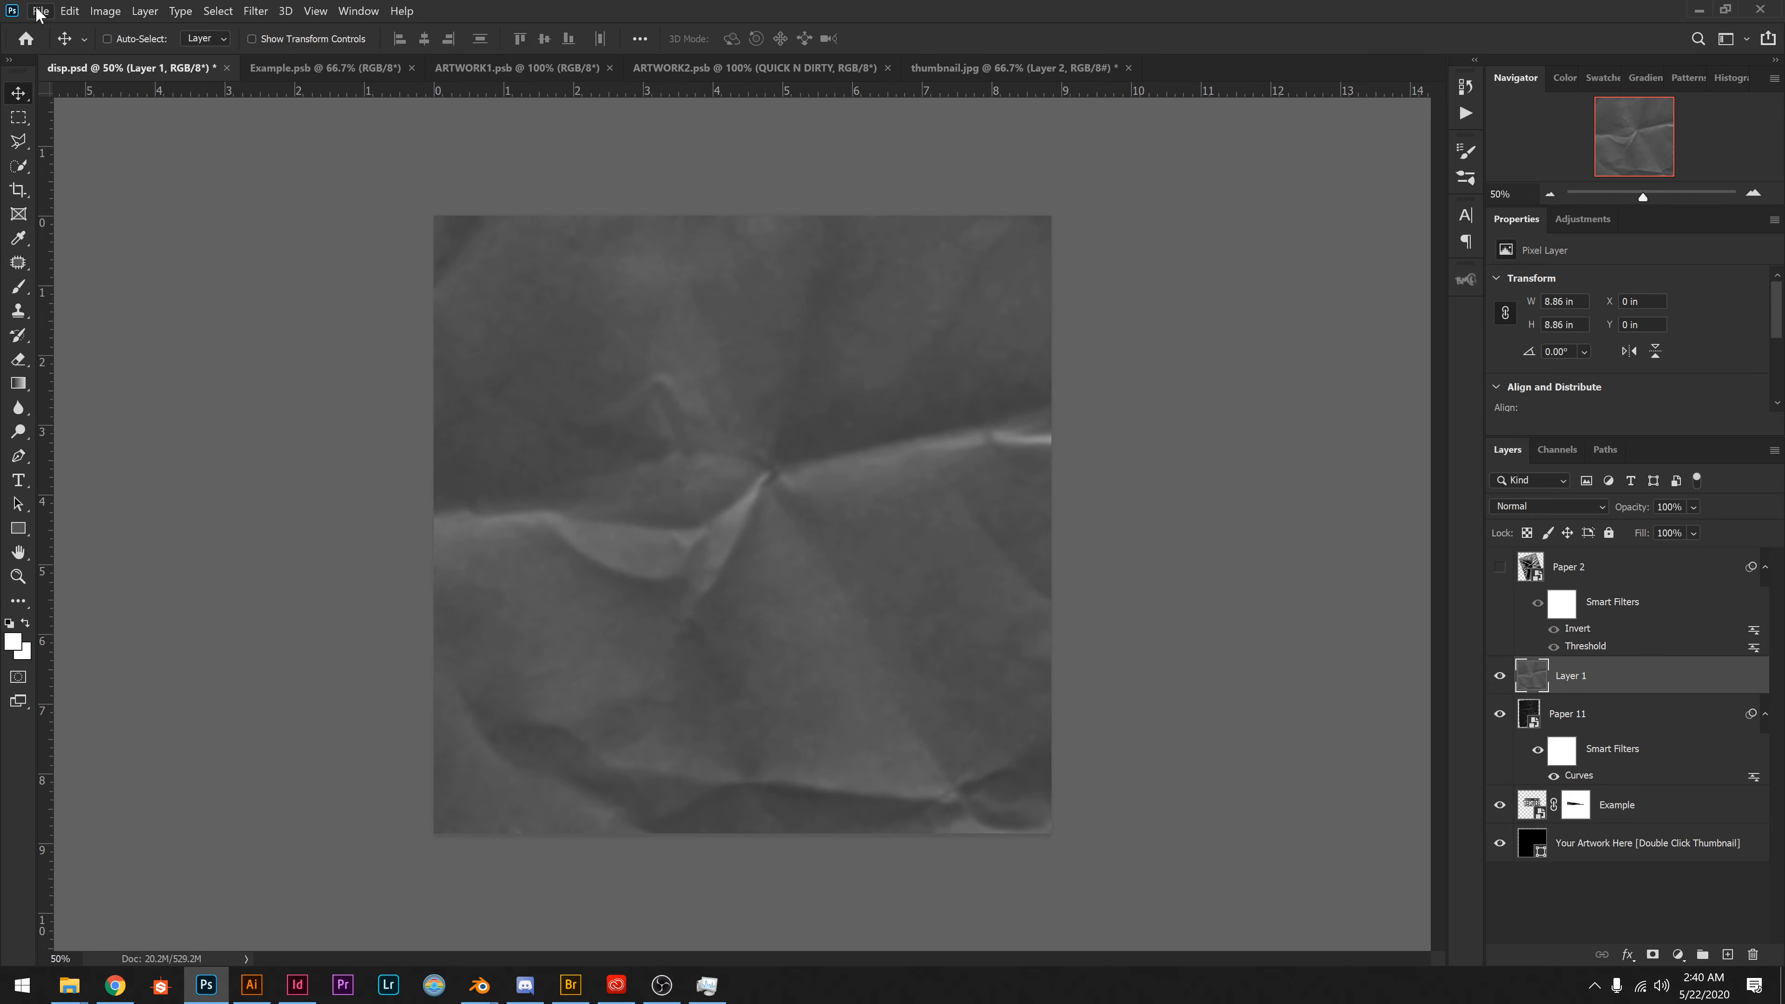
# Open the Save As dialog for the document containing the blurred paper layer.
pyautogui.click(40, 13)
pyautogui.click(176, 227)
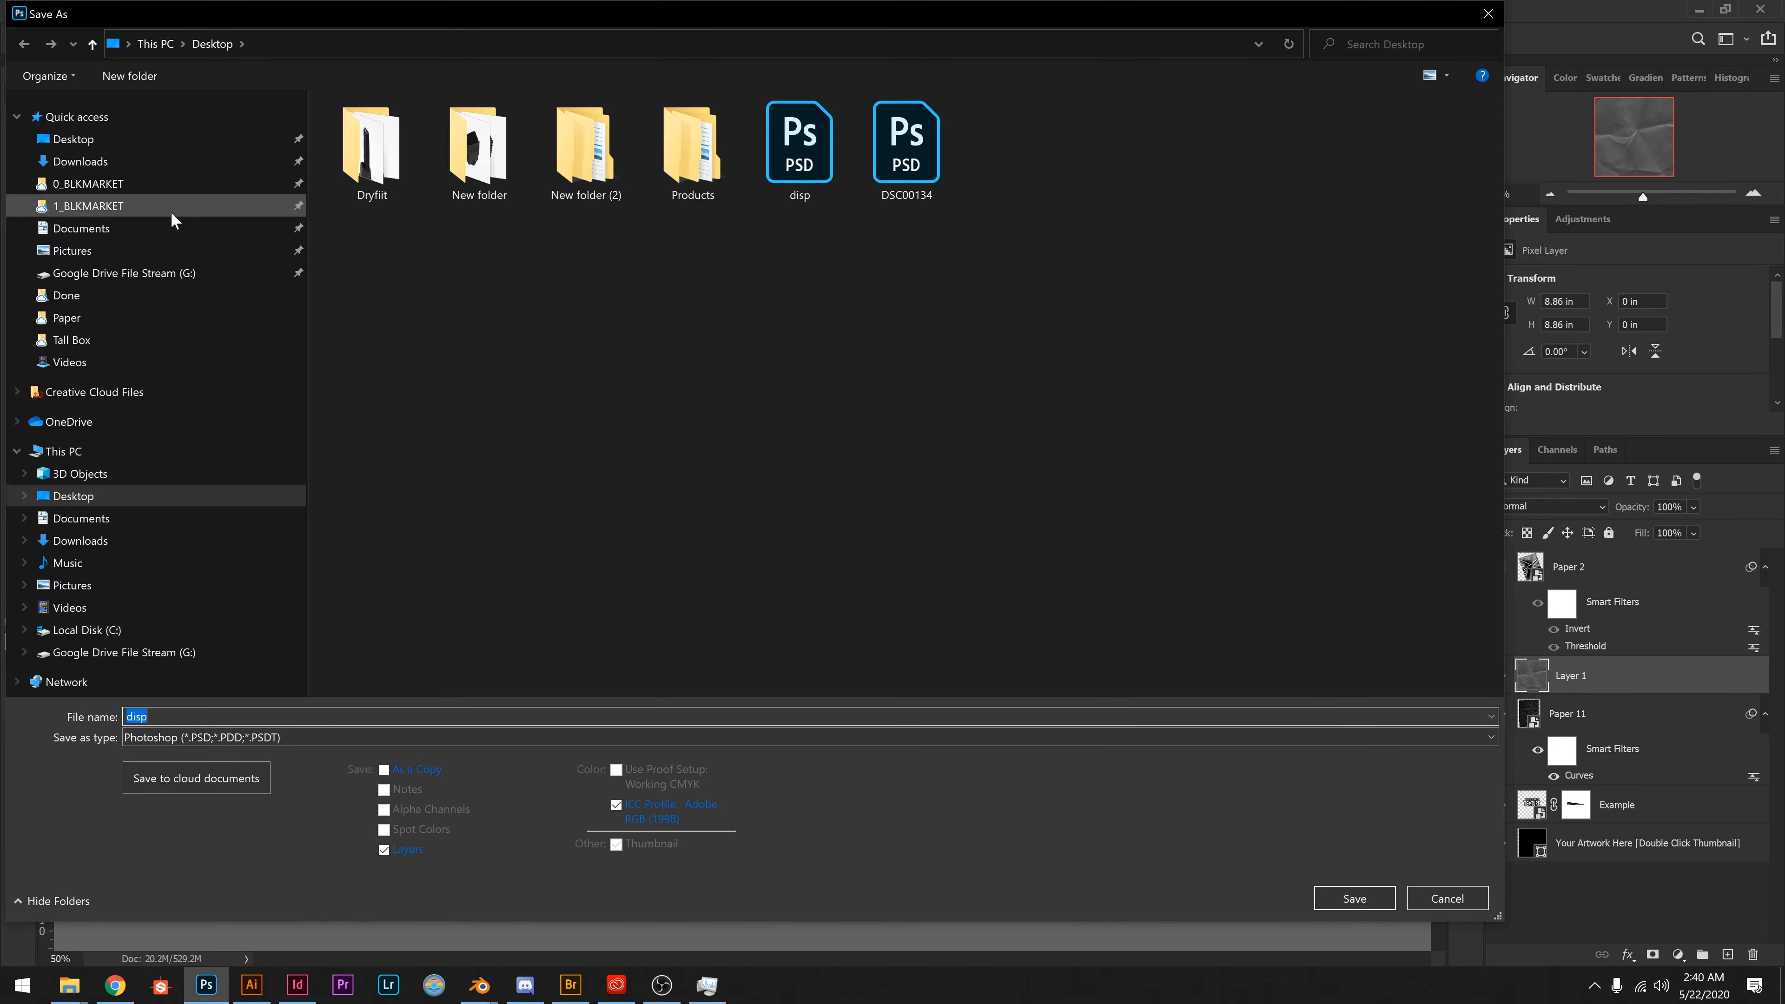